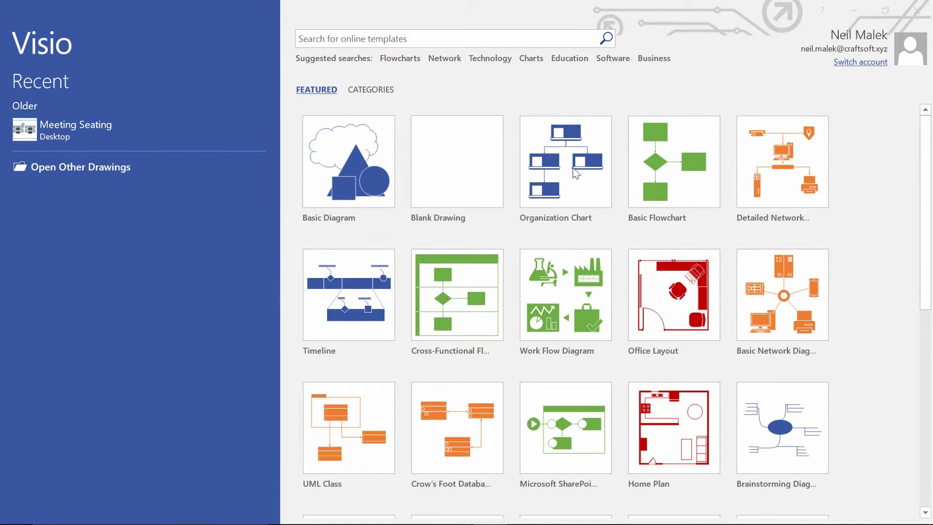
Create a blank drawing from the Organization Chart template, dismissing the Organization Chart Wizard.
click(562, 163)
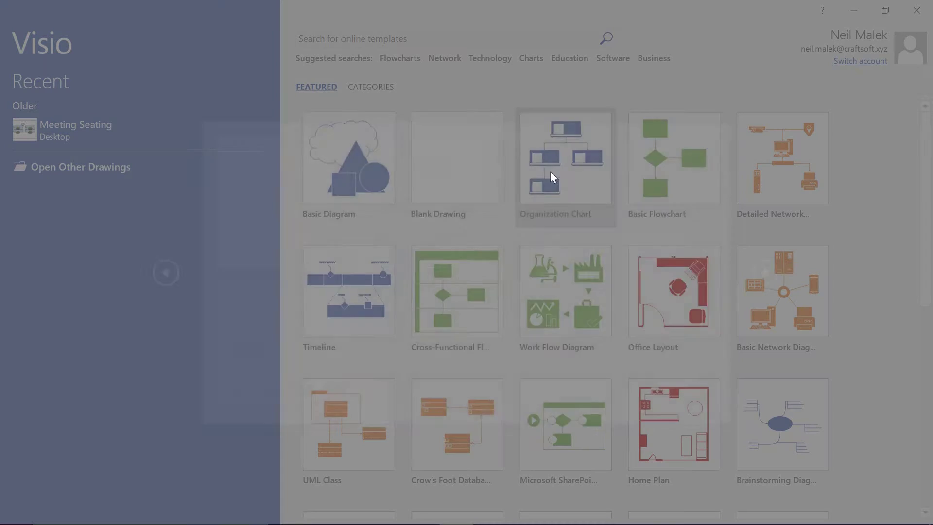
click(549, 303)
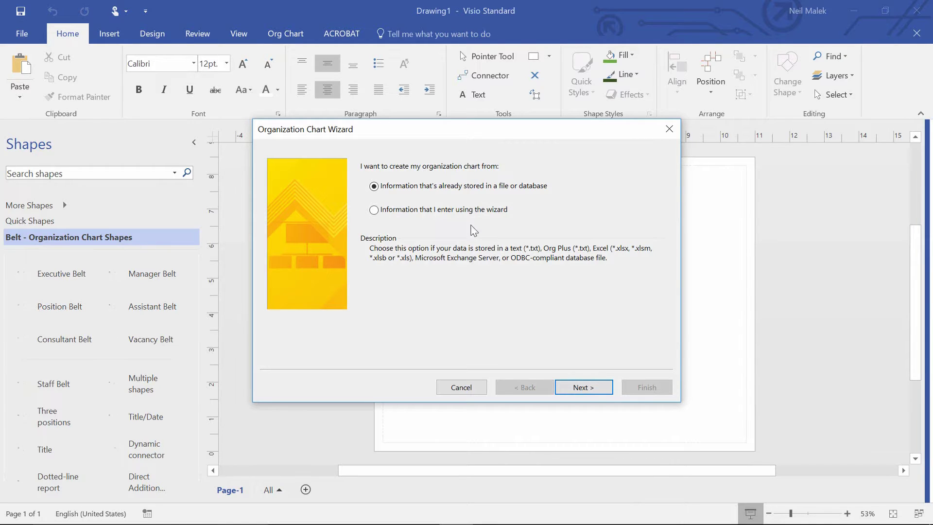
click(461, 387)
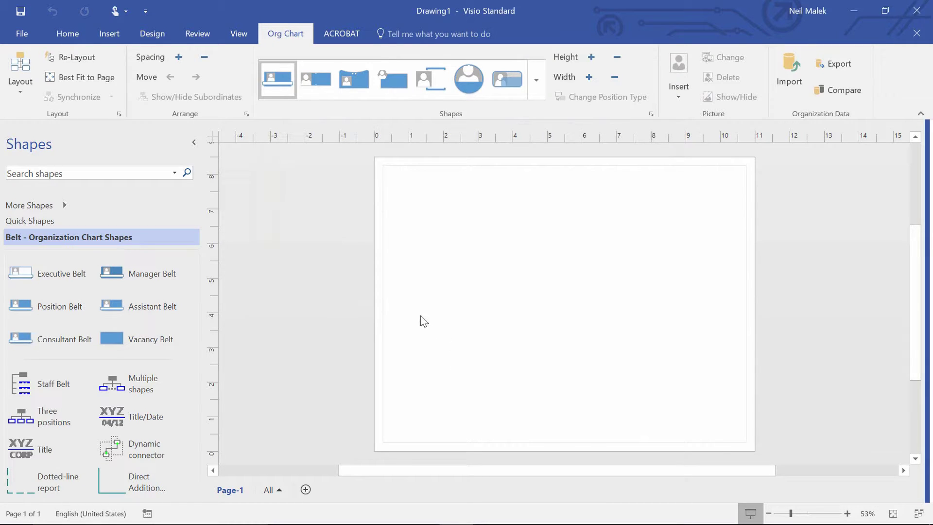
Place Executive, Manager, Position, Assistant, Consultant and Vacancy Belt shapes on the page.
drag(69, 272, 567, 193)
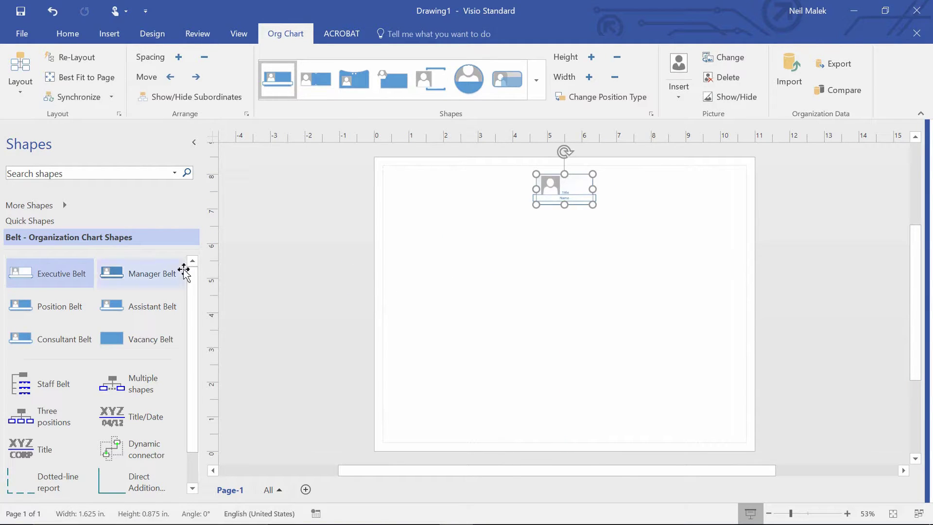
drag(158, 274, 479, 235)
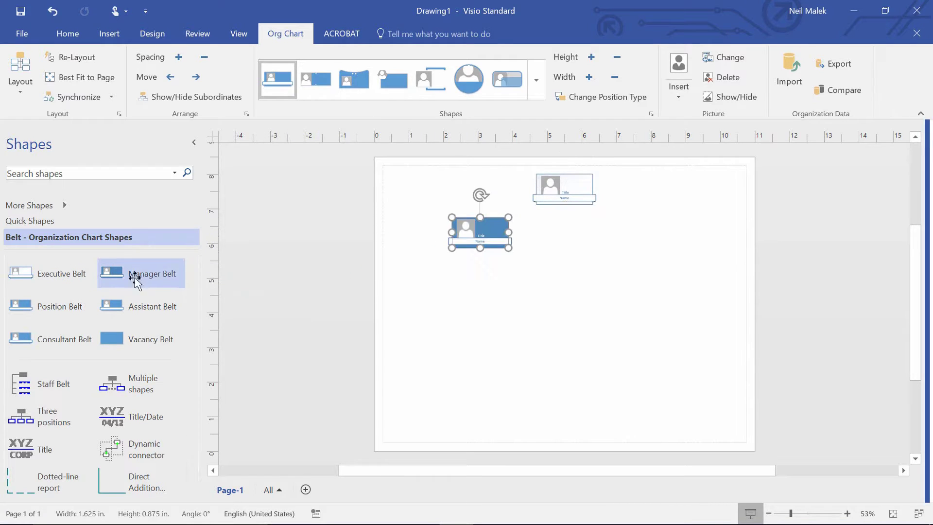
drag(19, 306, 554, 251)
drag(132, 307, 640, 243)
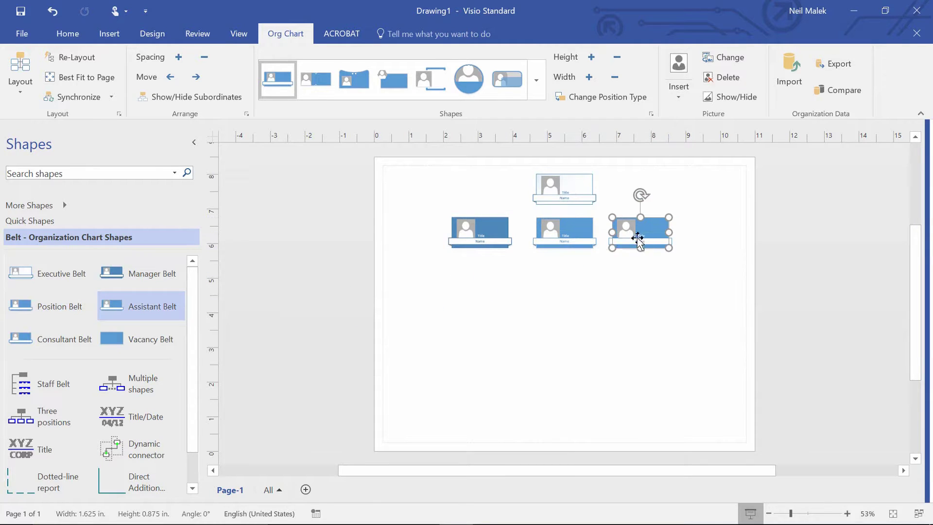
drag(75, 337, 485, 275)
drag(117, 339, 564, 277)
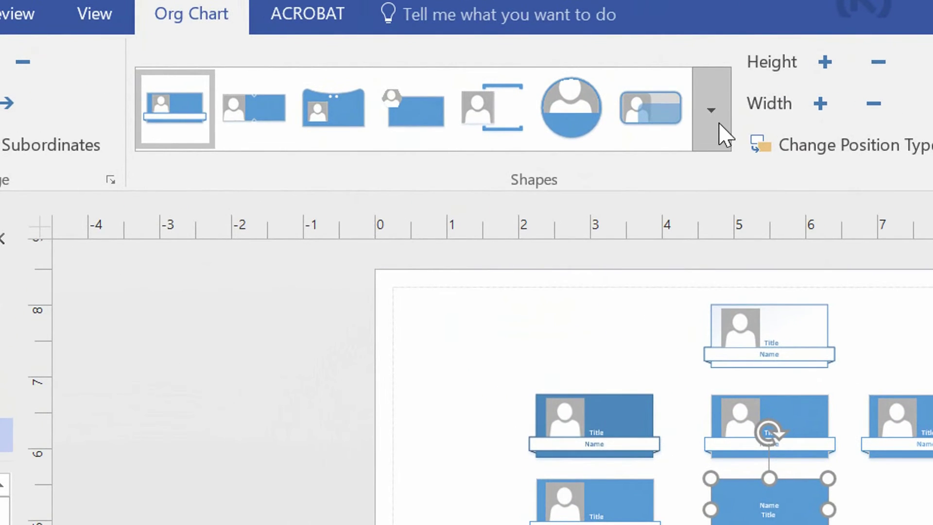
Try the Notch, Pip and Coin shape styles, settling on rounded square photo cards.
click(711, 112)
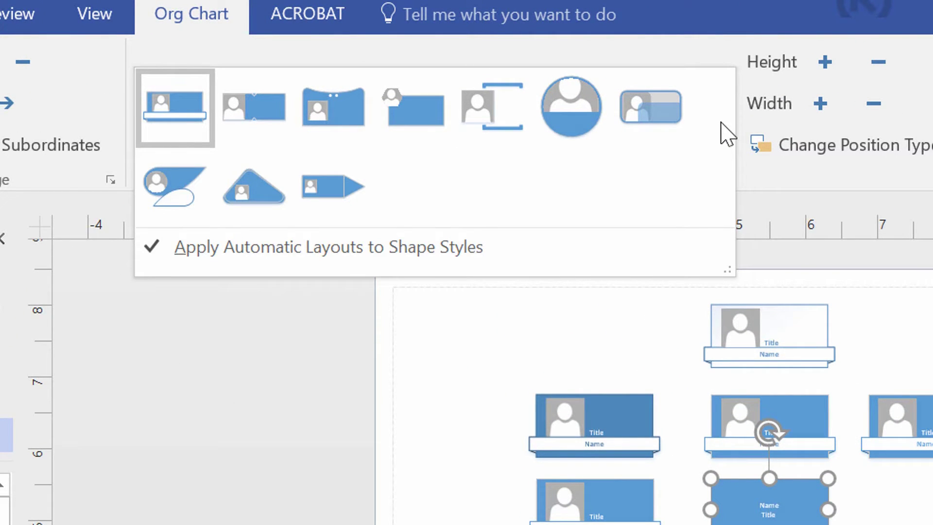
click(252, 118)
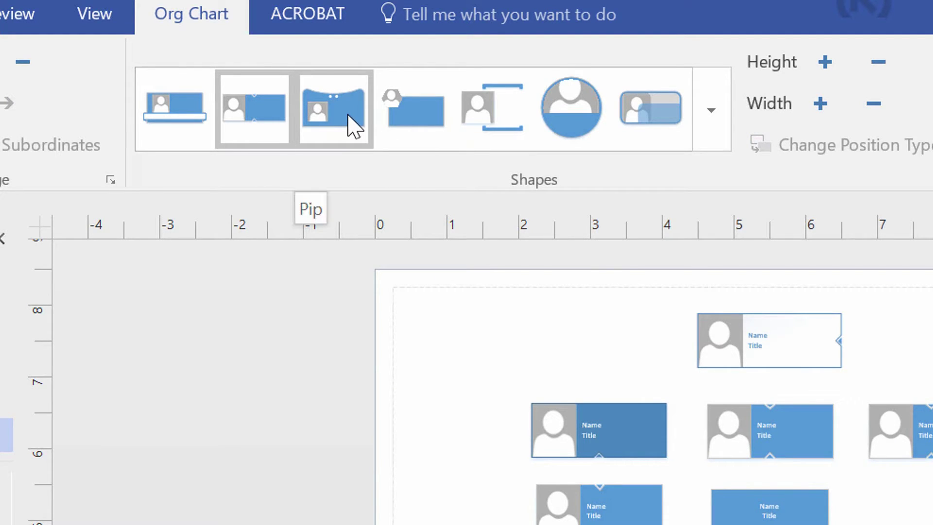
click(354, 127)
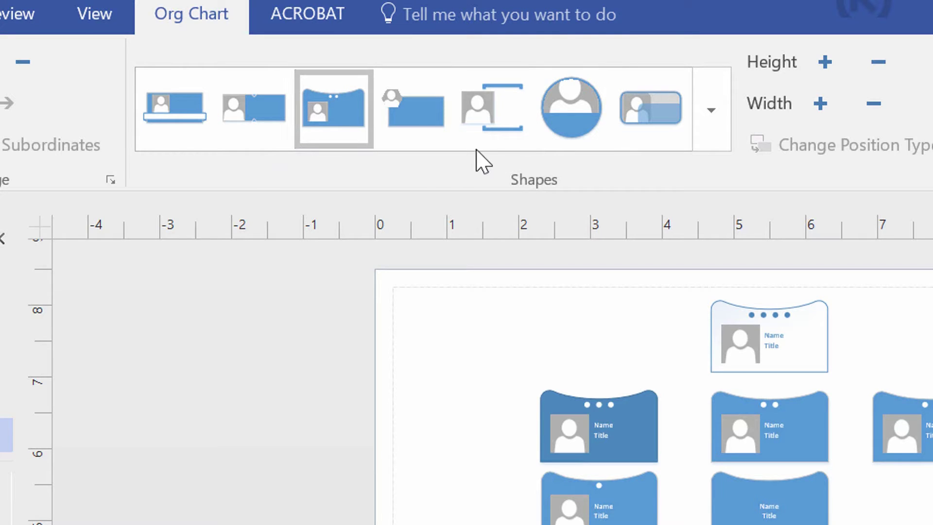
click(564, 117)
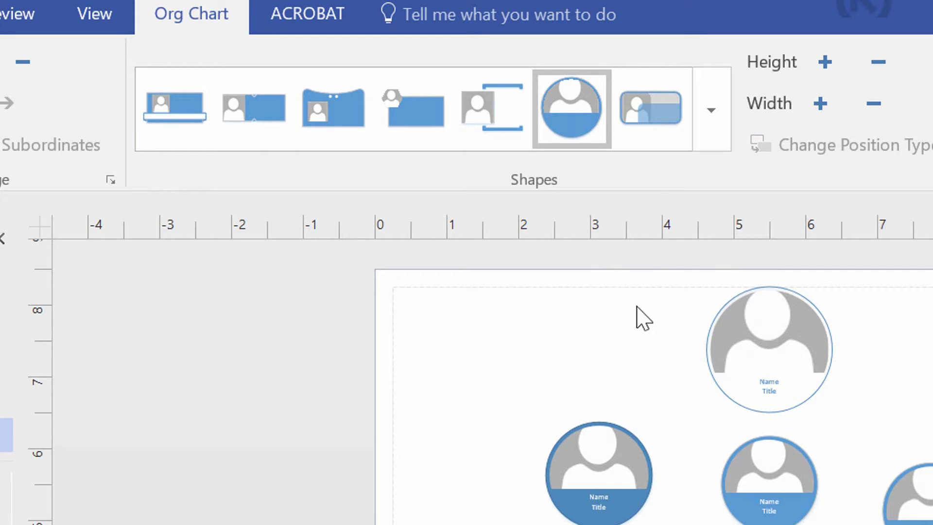
click(659, 136)
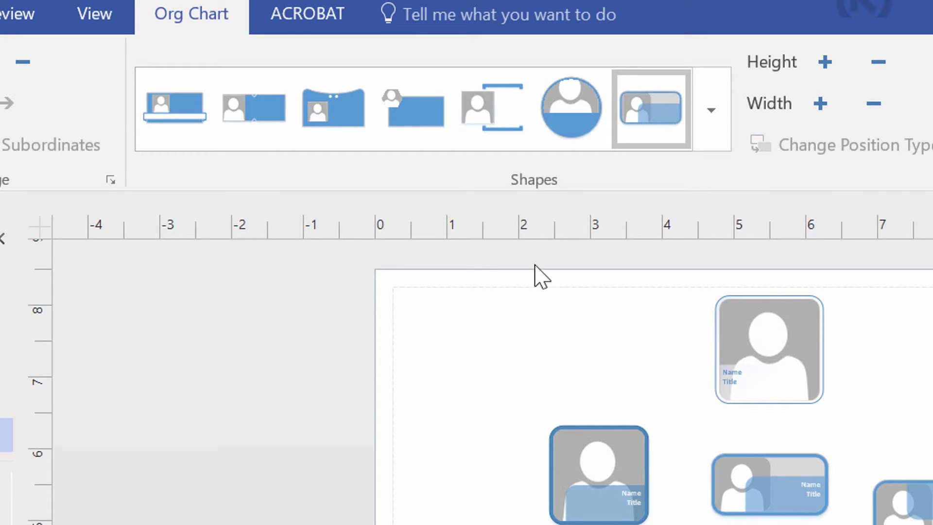
Apply the Shapetacular style and hide the pictures in all chart shapes.
click(417, 142)
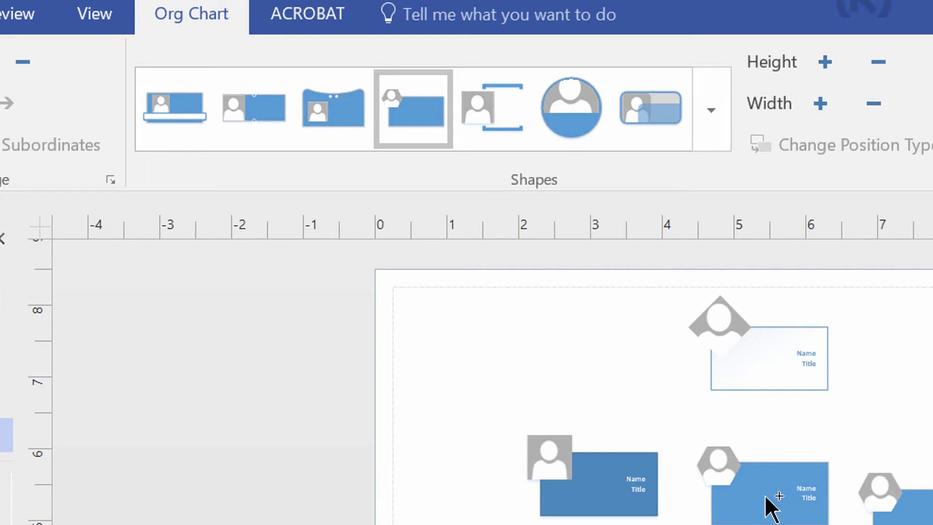
key(ctrl+a)
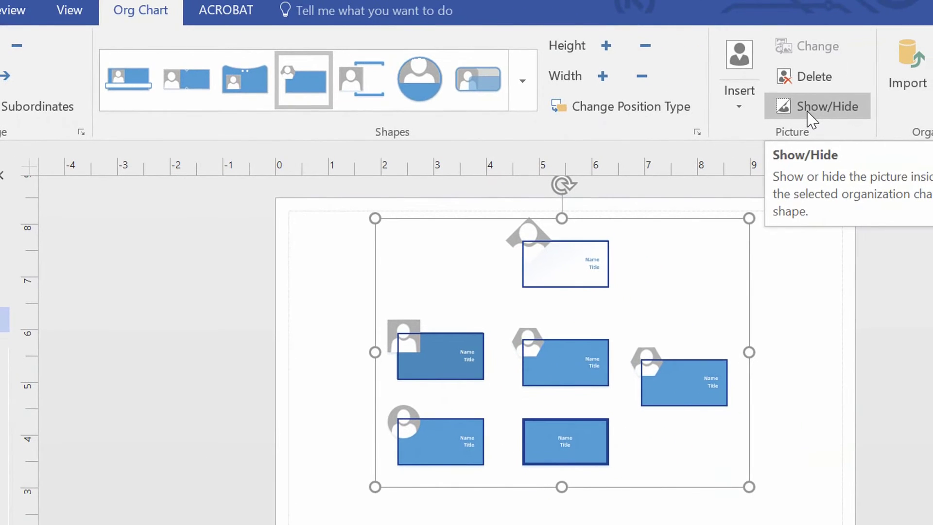
click(809, 113)
click(809, 115)
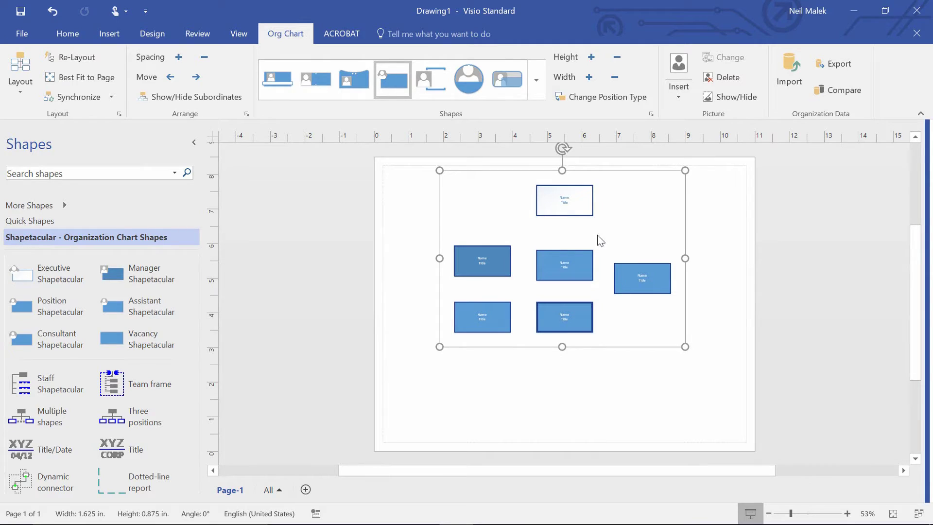
Add a new empty US-units stencil, Stencil2, and select the top executive shape.
click(407, 271)
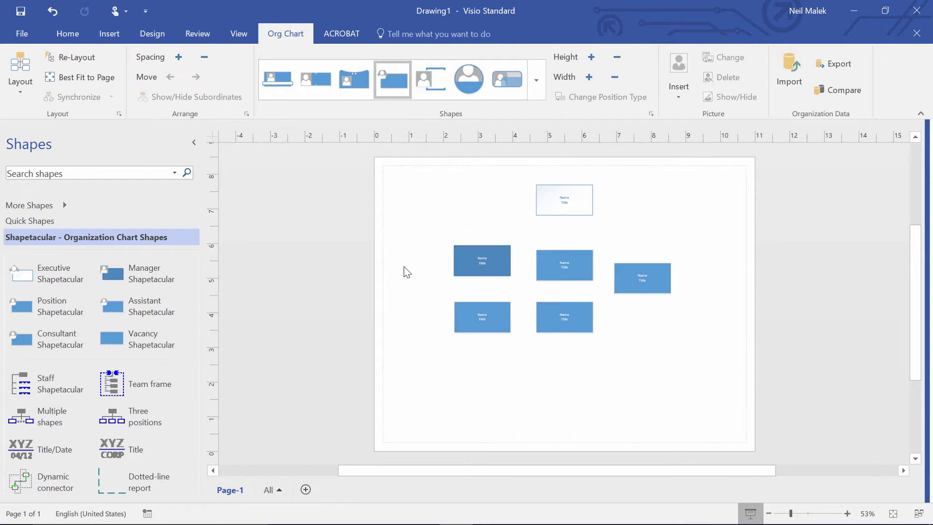
click(50, 206)
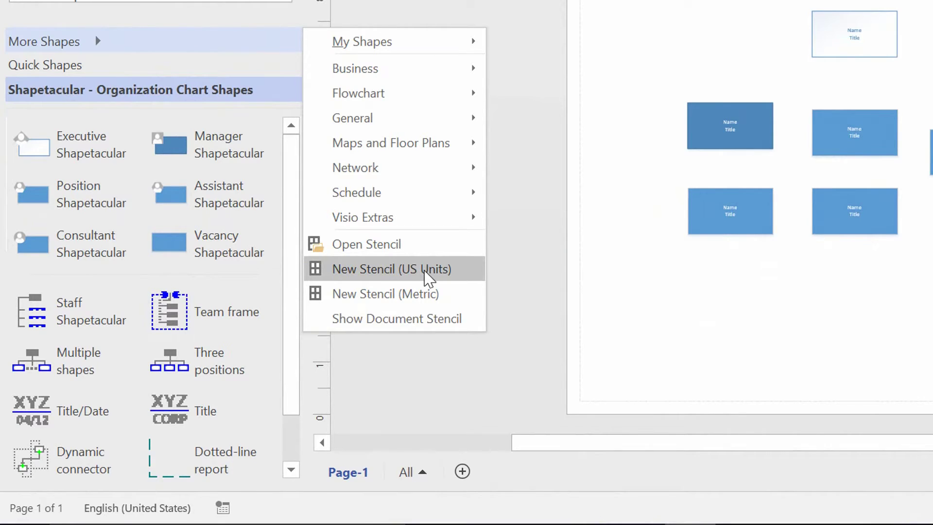
click(428, 272)
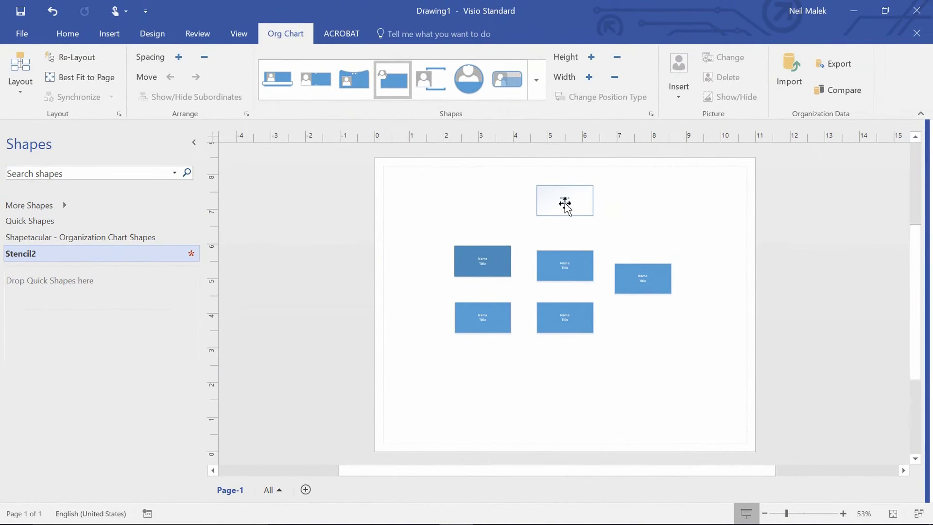
click(786, 77)
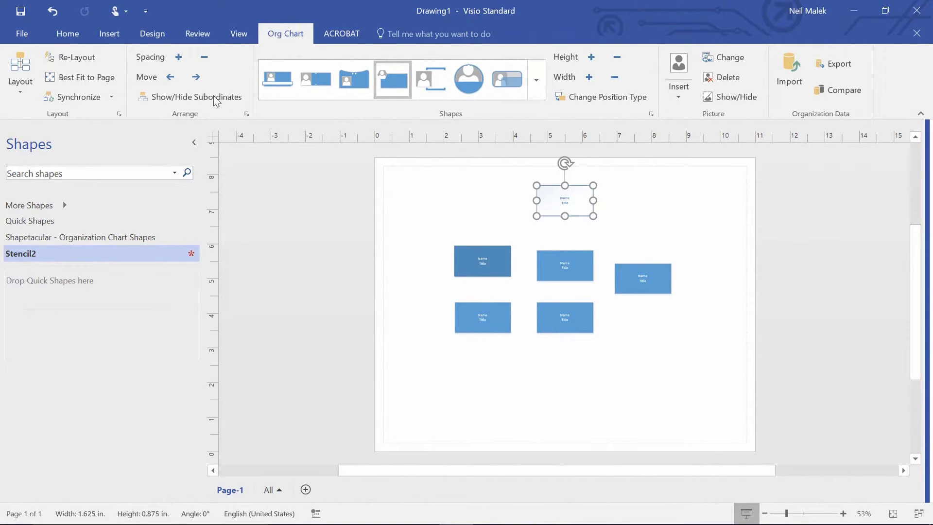
Give the top box an orange fill and a dark orange outline.
click(72, 39)
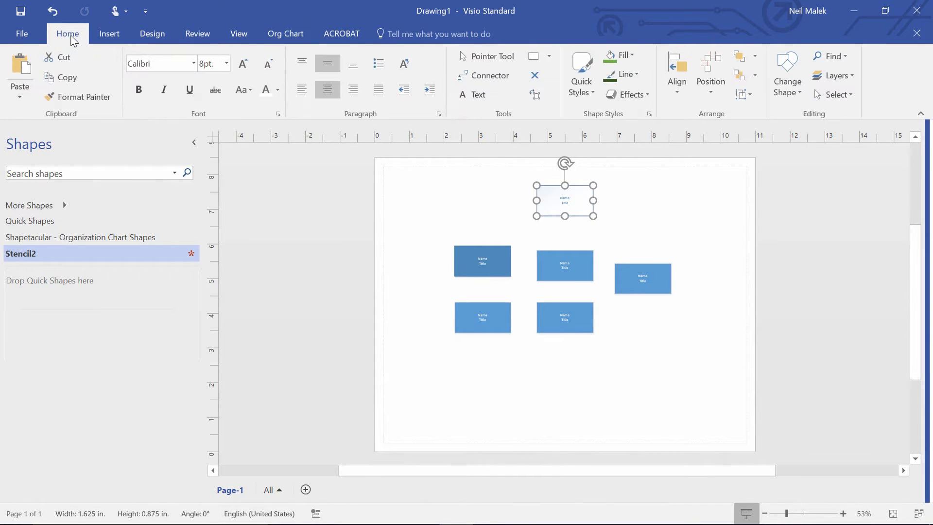
click(631, 55)
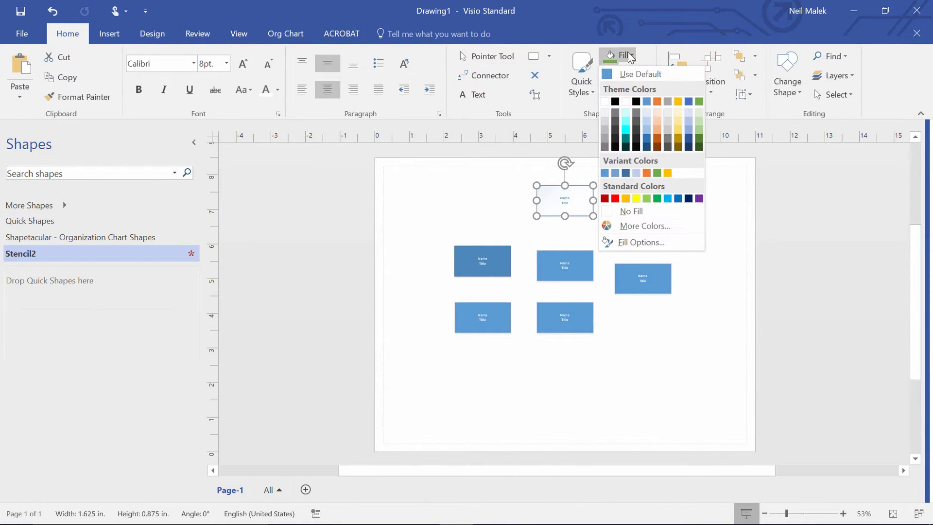
click(657, 102)
click(637, 74)
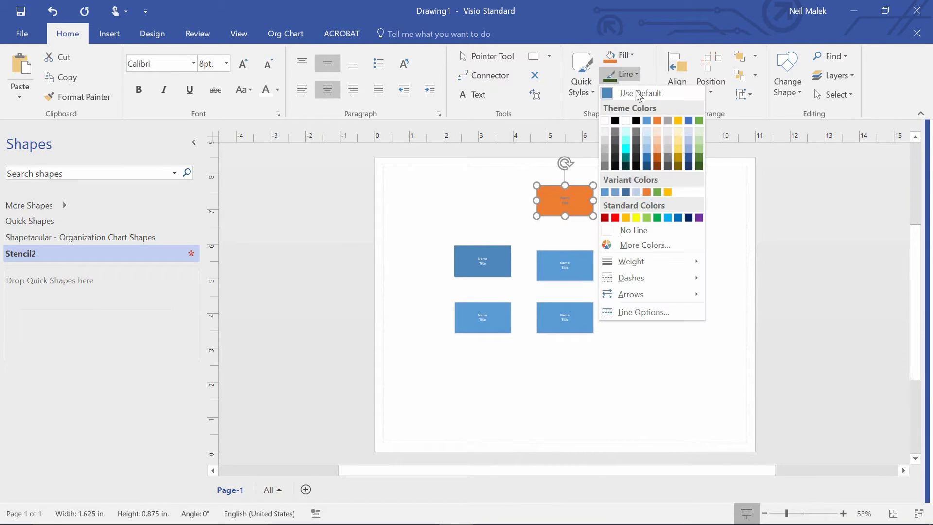
click(657, 165)
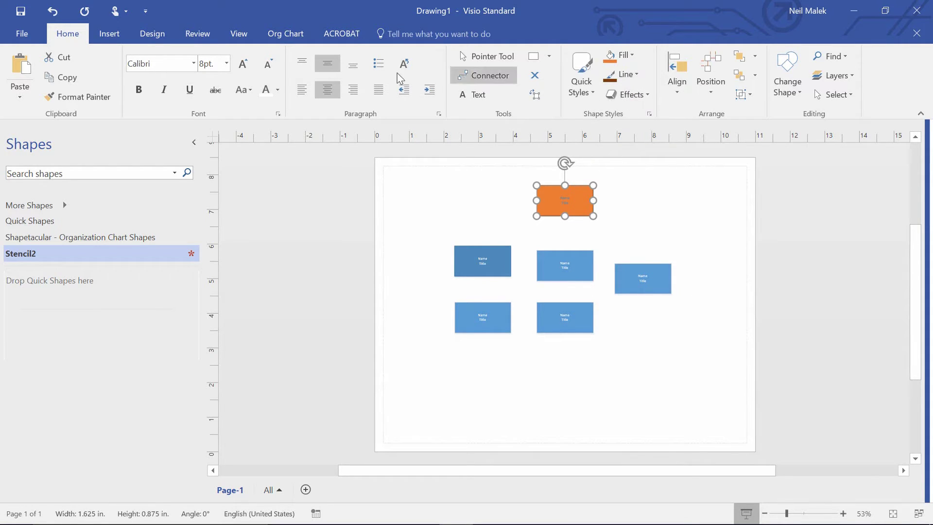
Make its text white, bold and 10pt, then add the box to Stencil2 as a master.
click(278, 90)
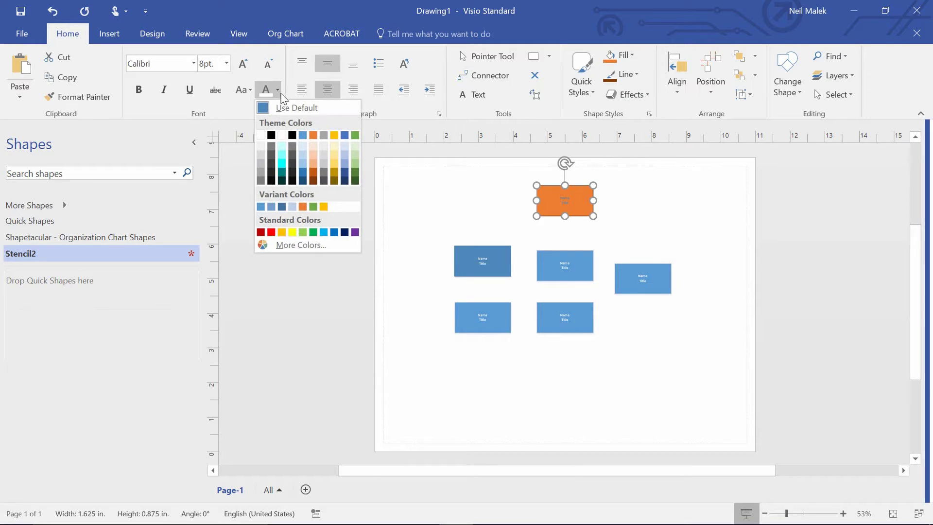
click(261, 135)
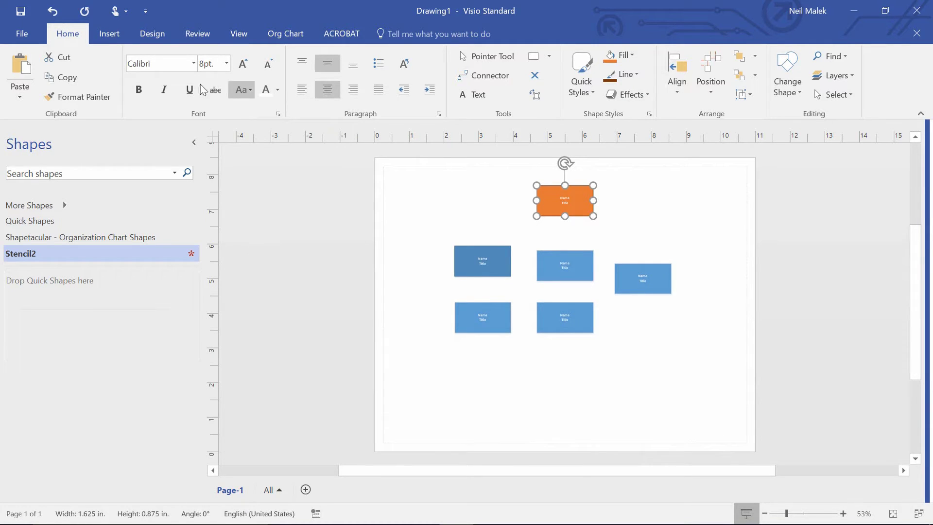
click(139, 89)
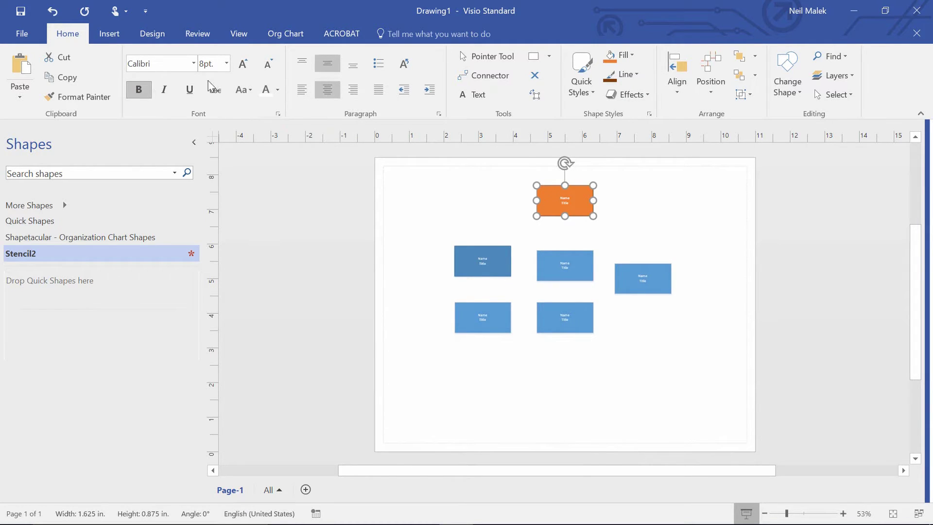
click(246, 69)
click(246, 69)
drag(559, 202, 30, 287)
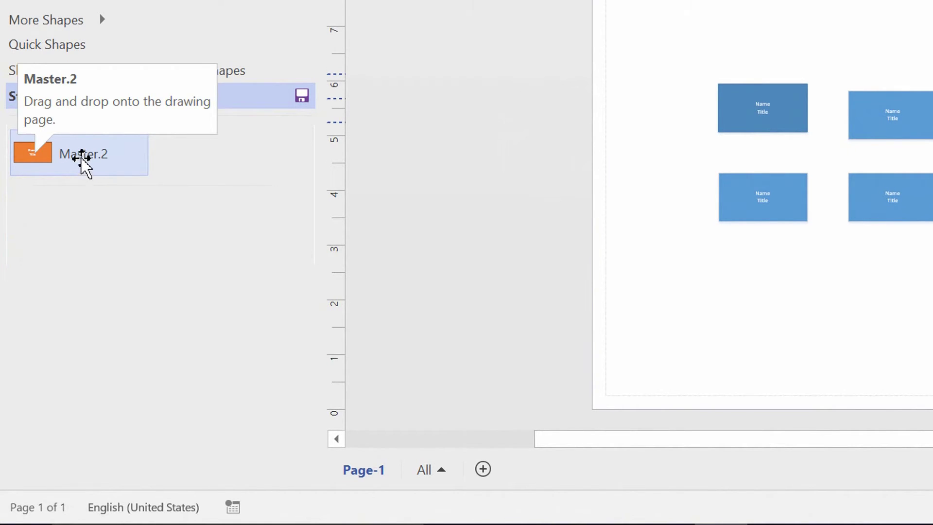
Rename the new Stencil2 master to 'Executive' and select the top-left blue box.
right_click(85, 154)
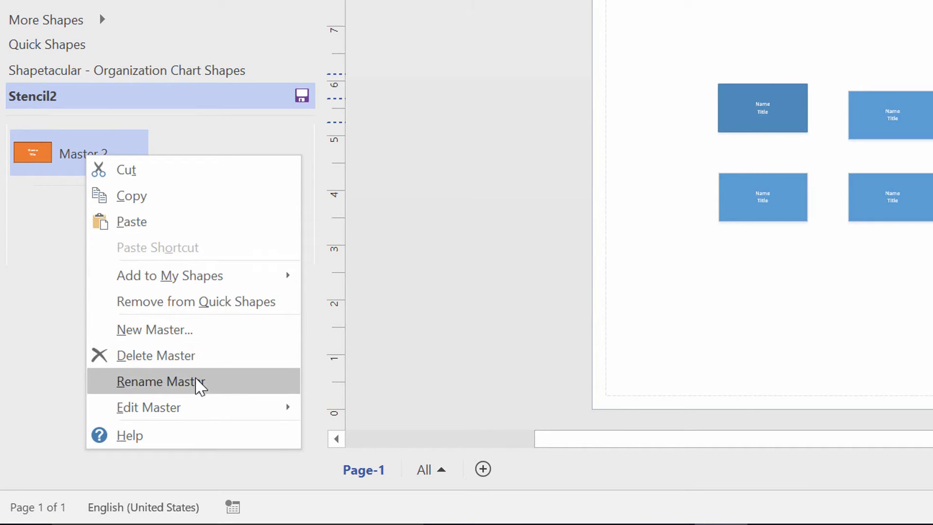
click(198, 383)
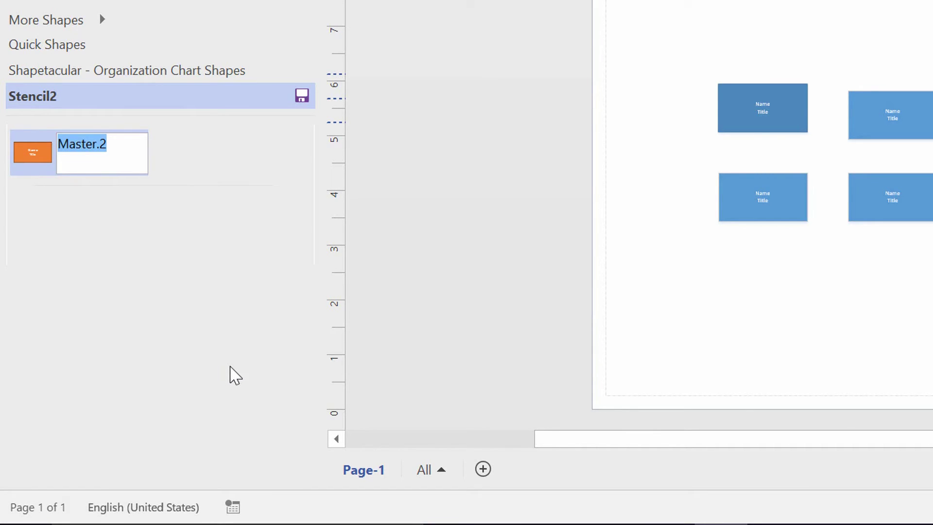
text(Executive)
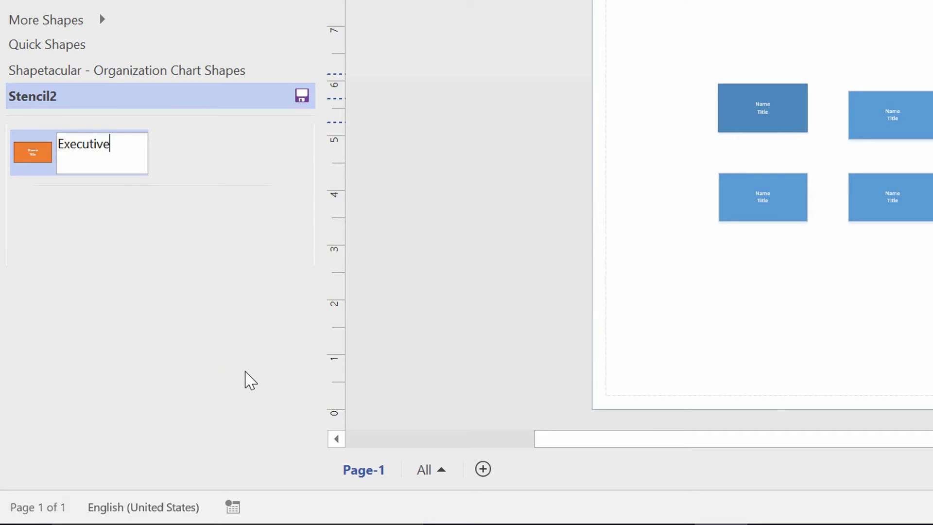
key(Return)
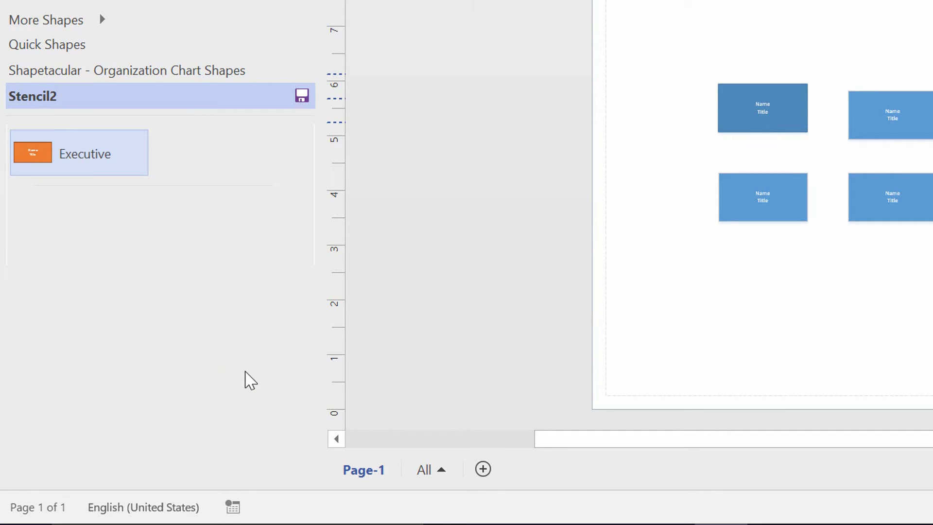
click(759, 116)
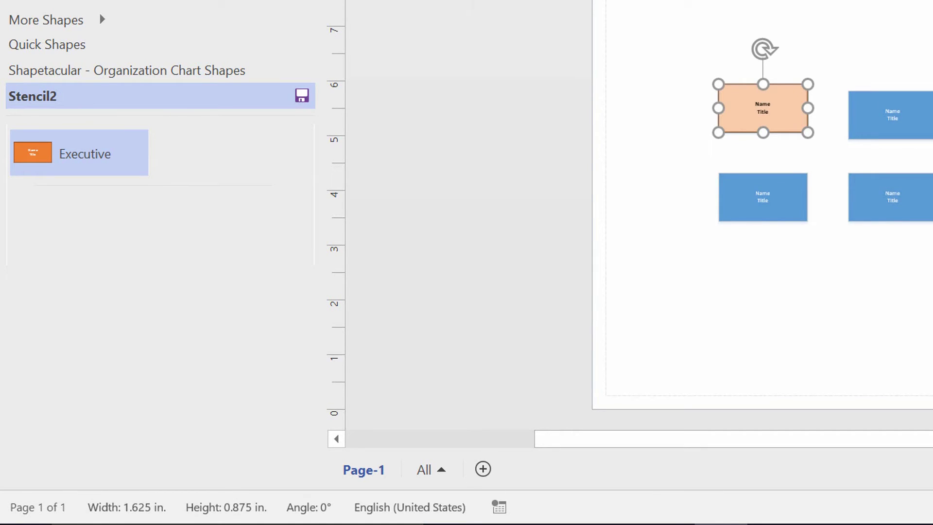
Enlarge the peach box's Name and Title text and drag it into the stencil.
key(ctrl+shift+period)
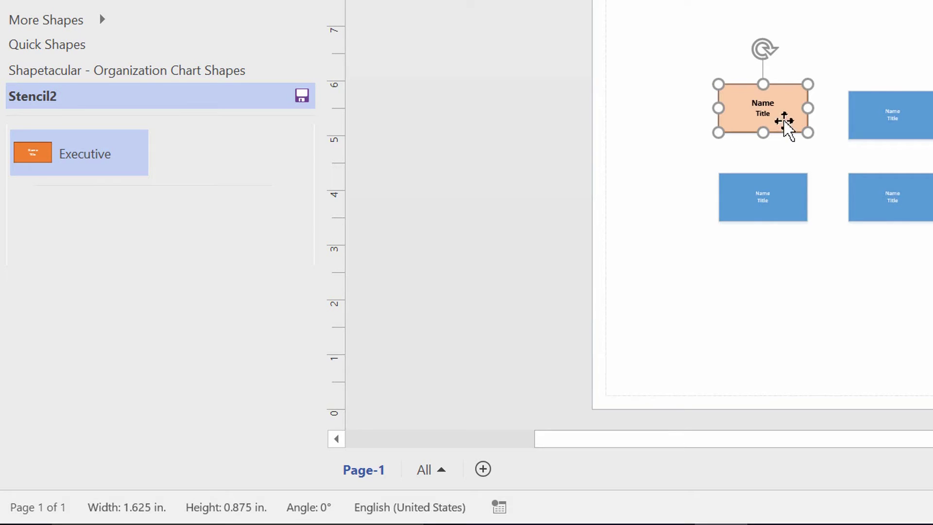
drag(739, 83, 187, 154)
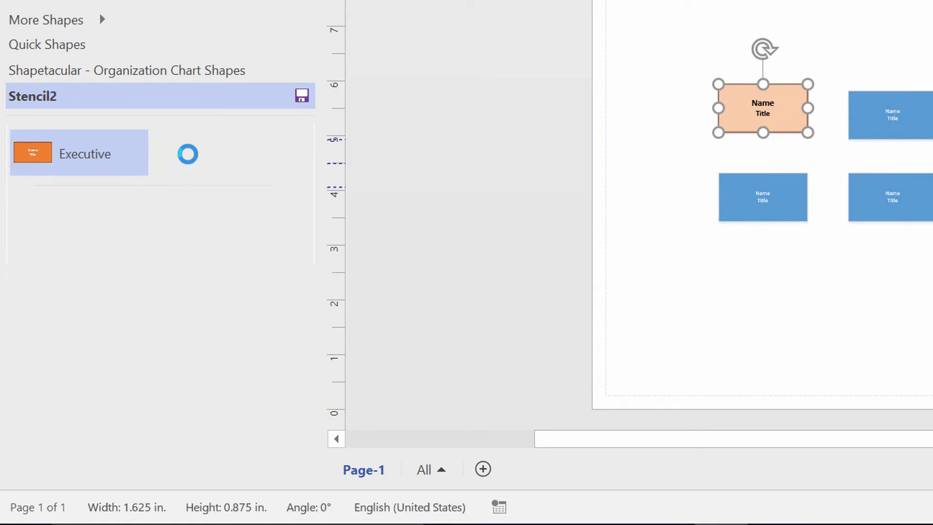
Rename the new master Master.5 to 'Manager'.
right_click(227, 155)
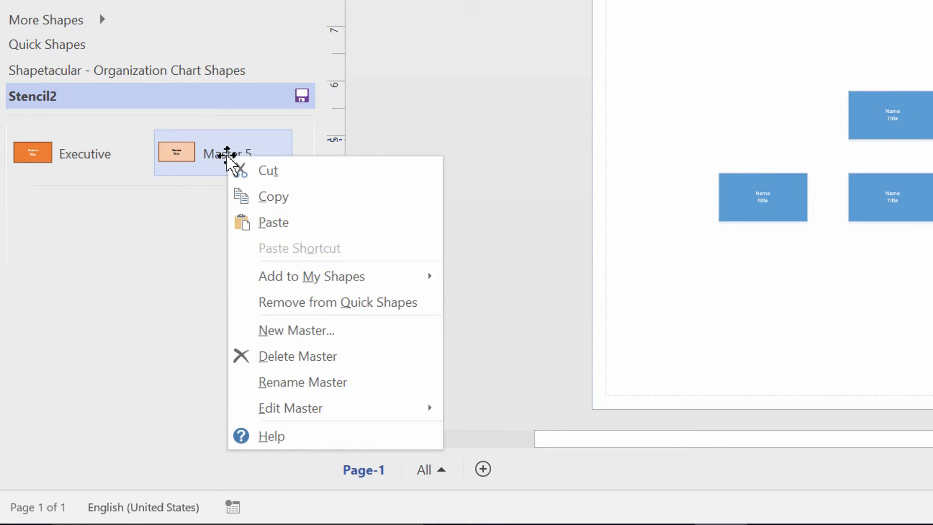
click(298, 384)
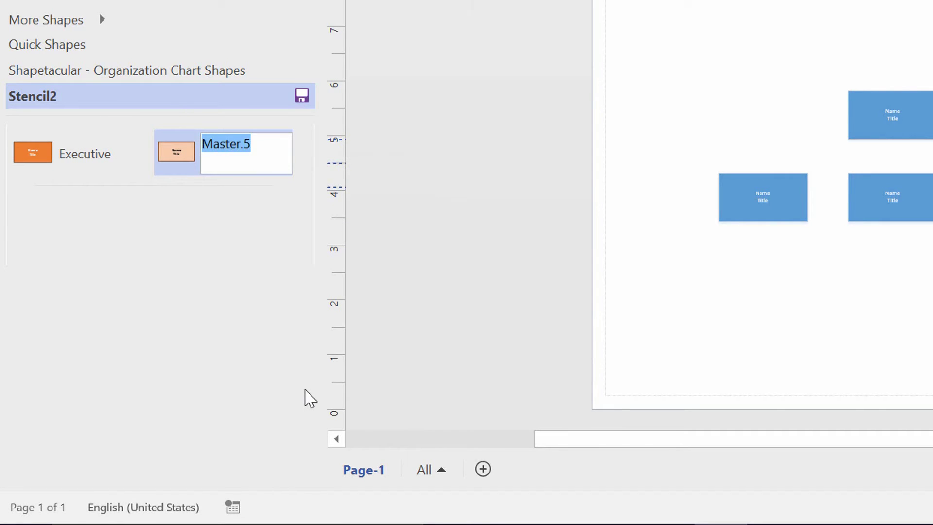
text(Manager)
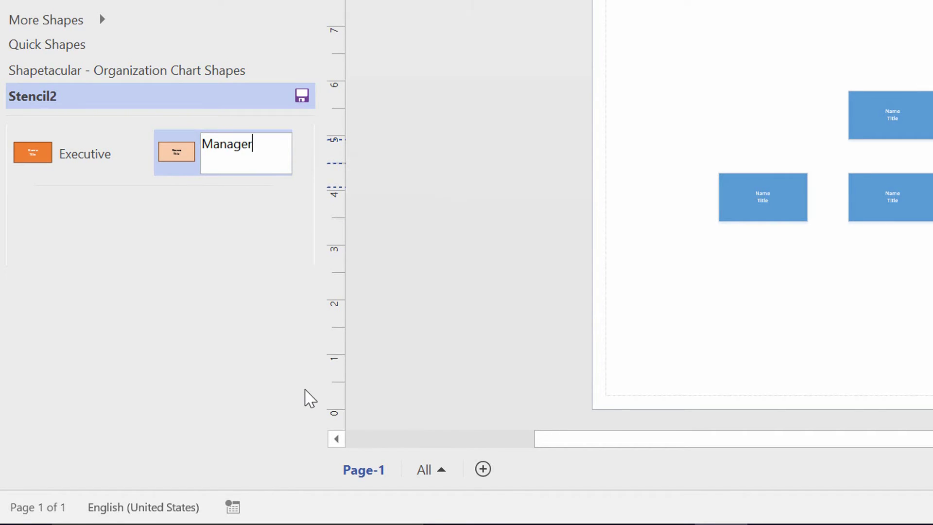
key(Return)
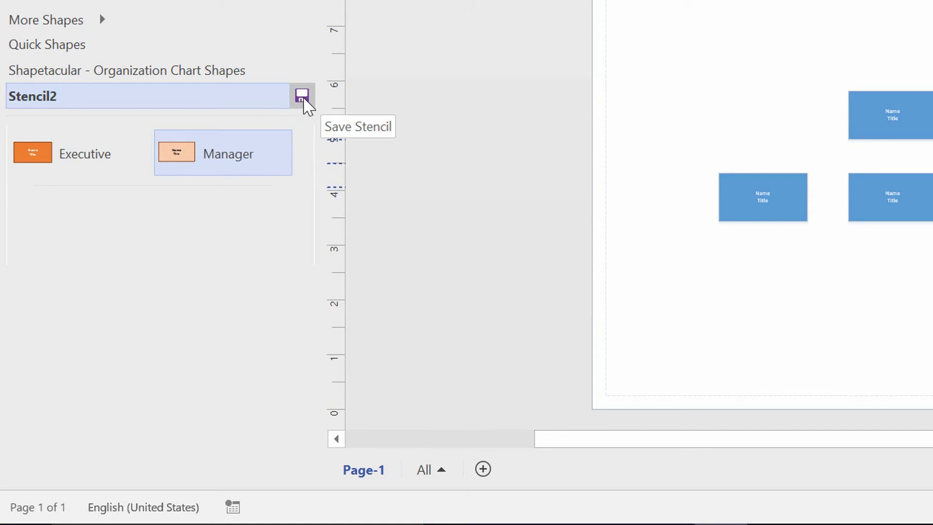
Save the stencil as 'Orange Org Chart Shapes'.
click(304, 98)
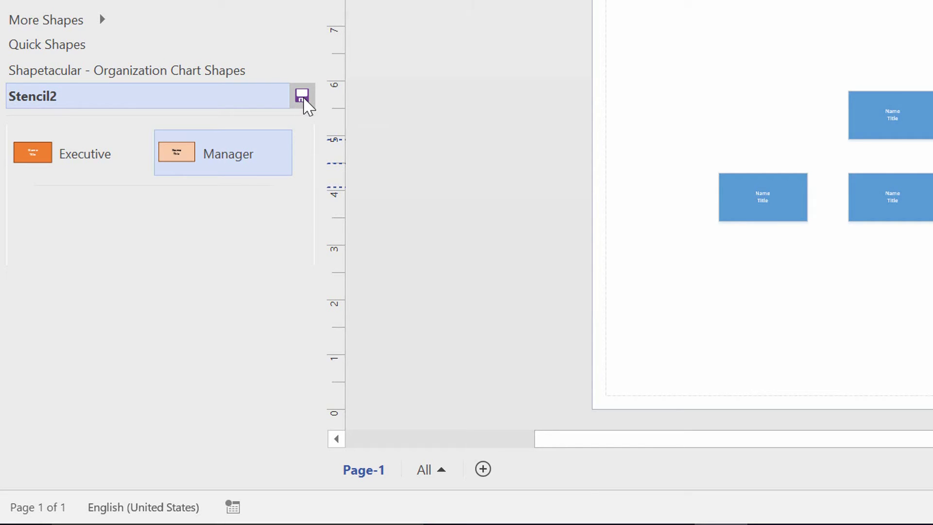
click(303, 97)
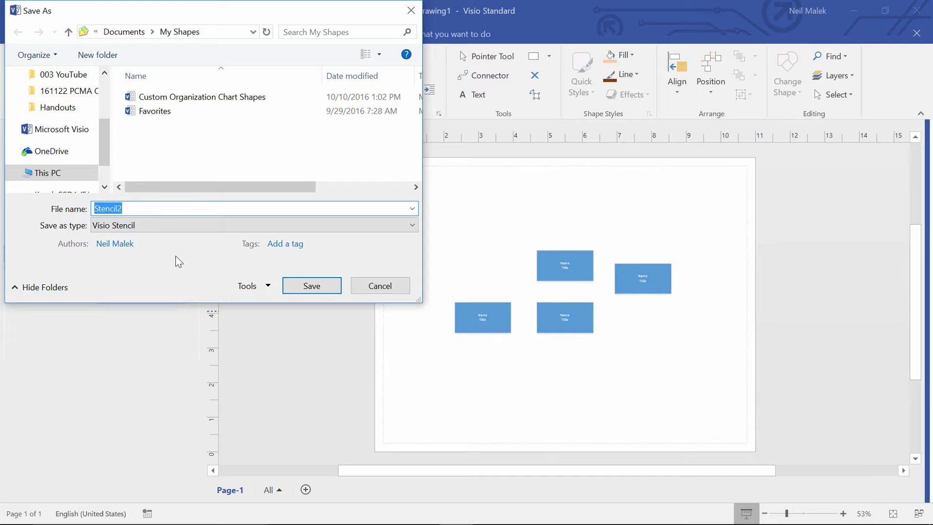
text(Orange Org Chart Shapes)
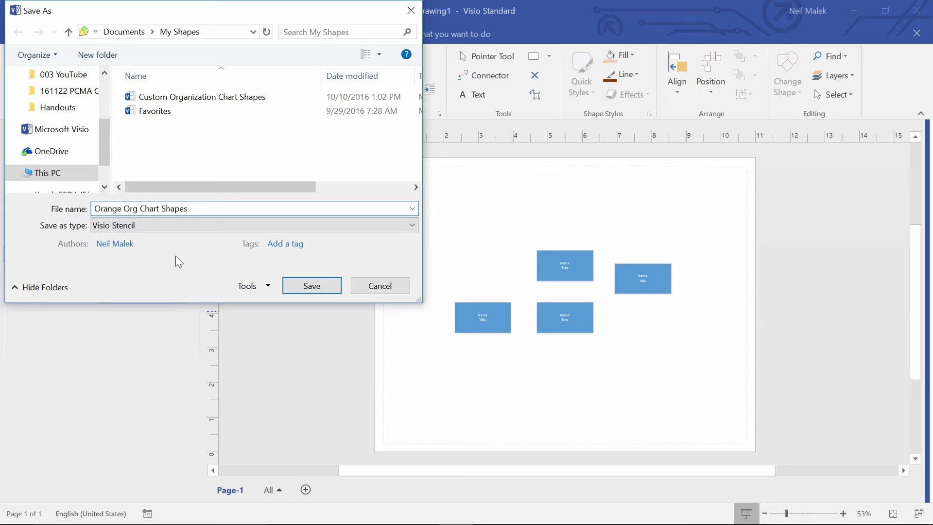
key(Return)
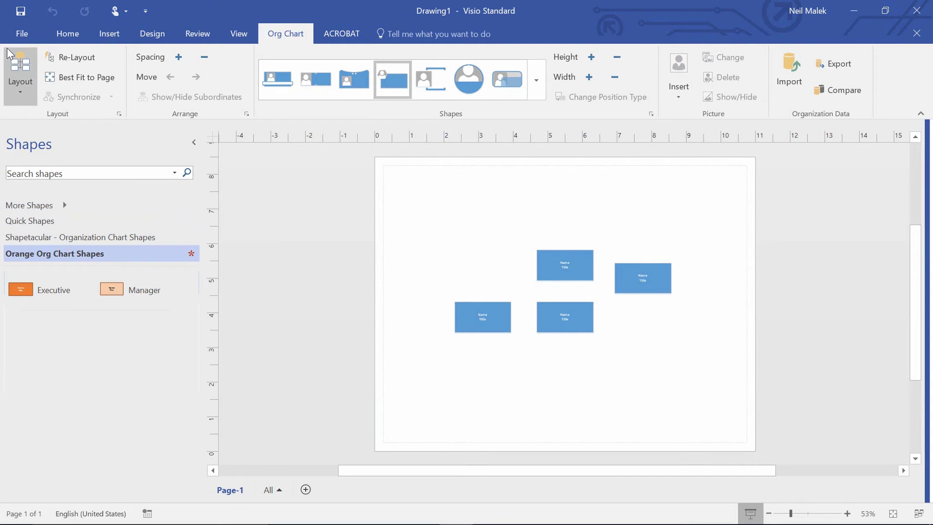
Create a new Organization Chart drawing without the wizard and switch its shapes to Shapetacular.
click(21, 34)
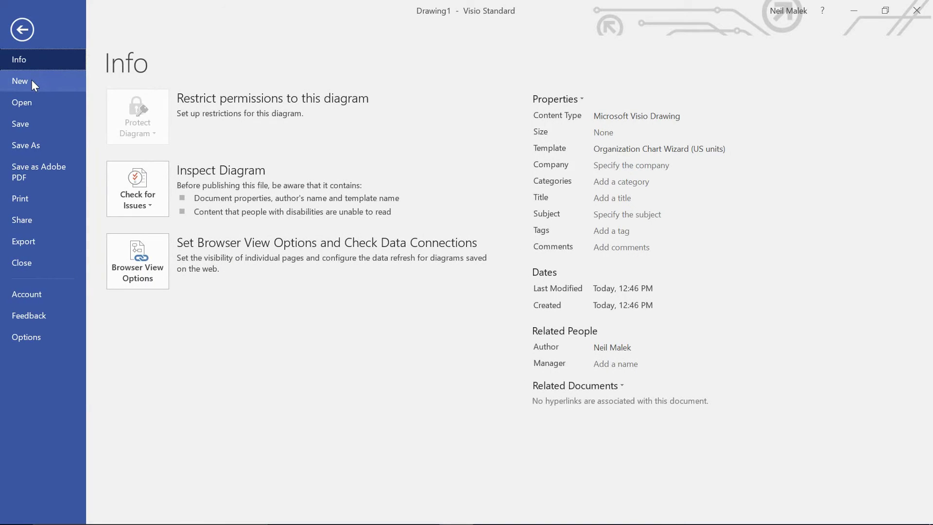
click(32, 80)
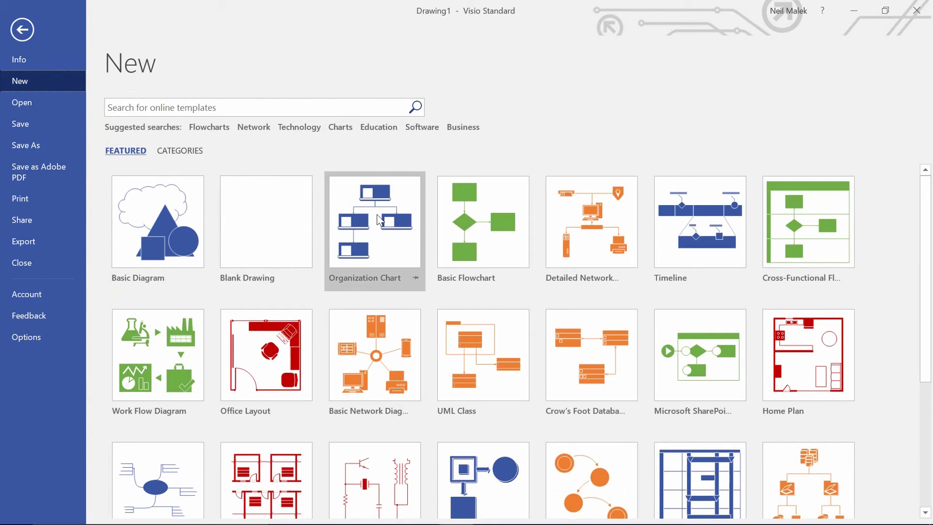
click(380, 220)
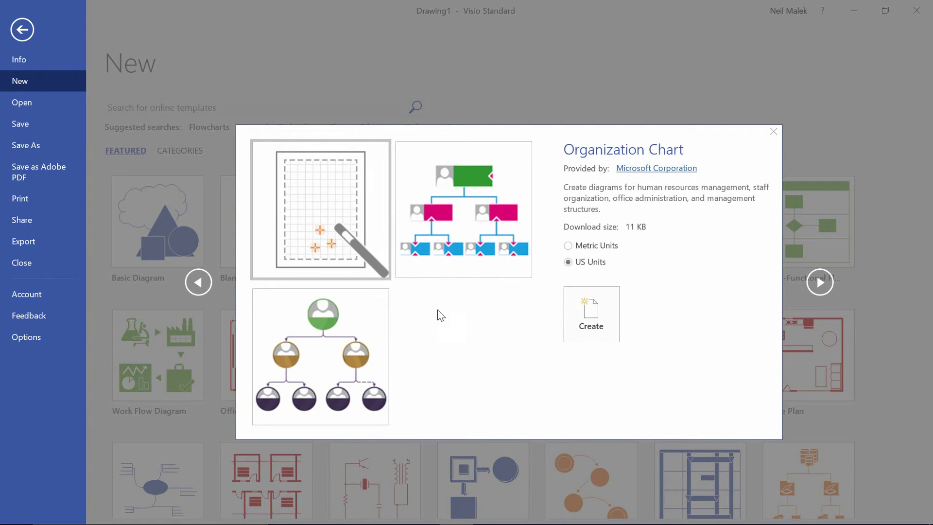
click(597, 316)
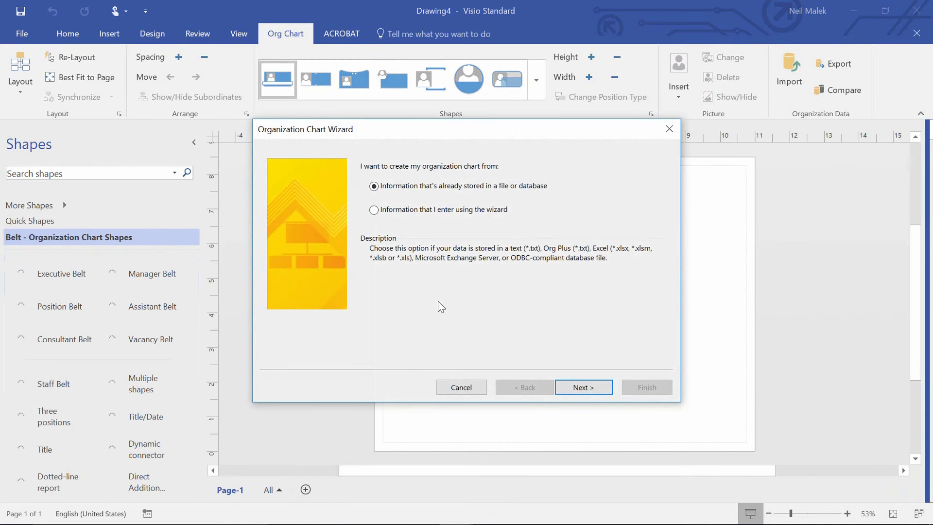
click(464, 389)
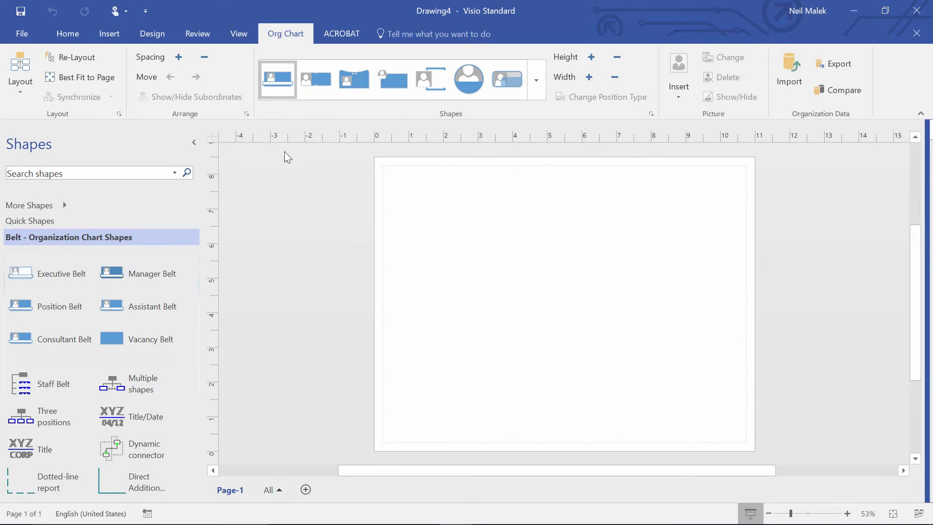
click(398, 84)
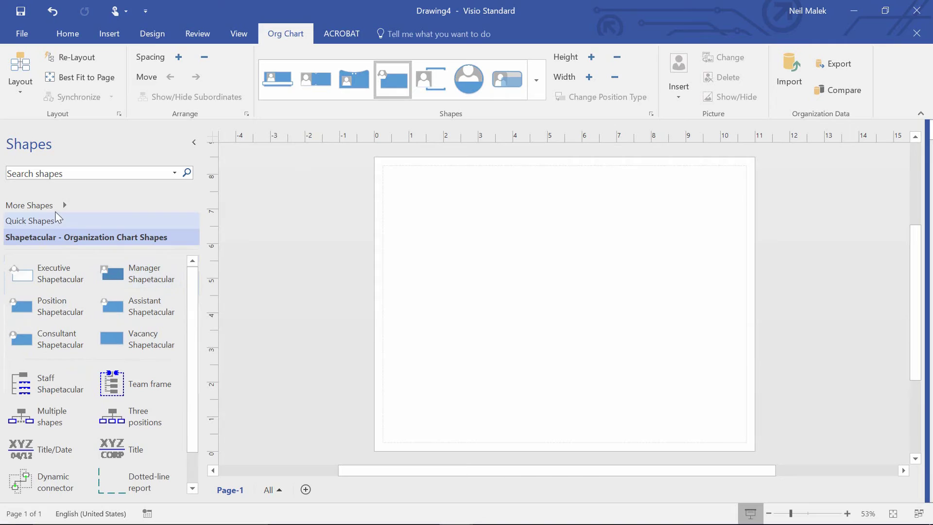
Open the Orange Org Chart Shapes stencil from the additional stencils list.
click(56, 209)
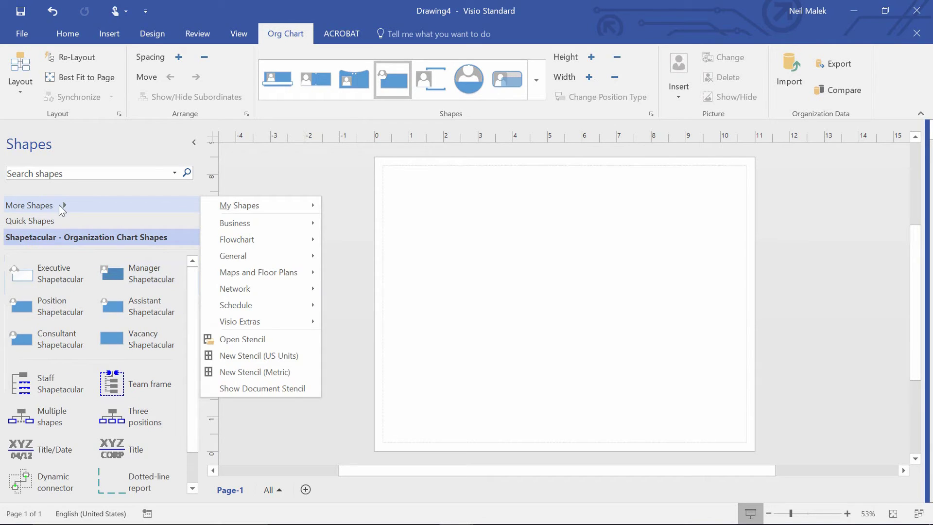
mouse_move(254, 208)
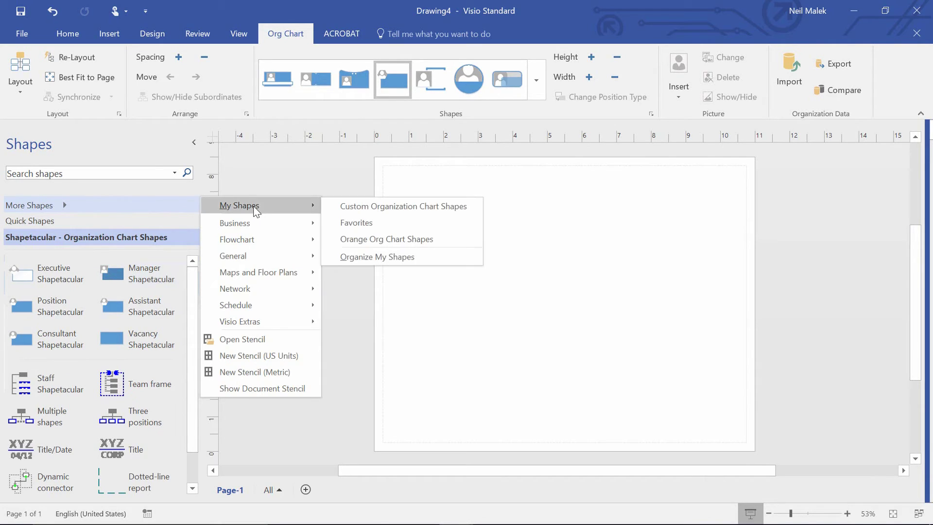
click(384, 241)
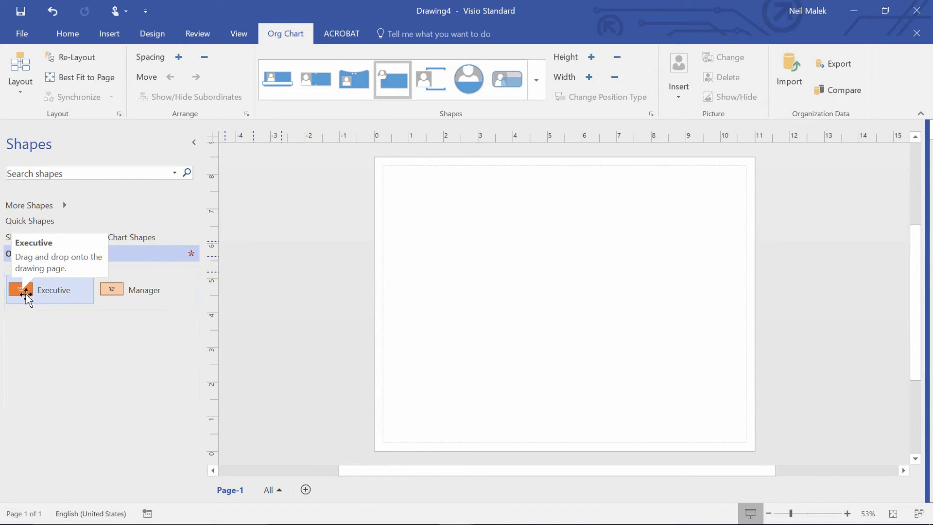
Place an orange Executive box at the page top with three Manager boxes beneath it.
mouse_move(28, 299)
mouse_down()
mouse_move(501, 194)
mouse_move(570, 187)
mouse_up()
mouse_move(108, 297)
mouse_down()
mouse_move(387, 243)
mouse_move(512, 194)
mouse_move(565, 184)
mouse_move(559, 181)
mouse_up()
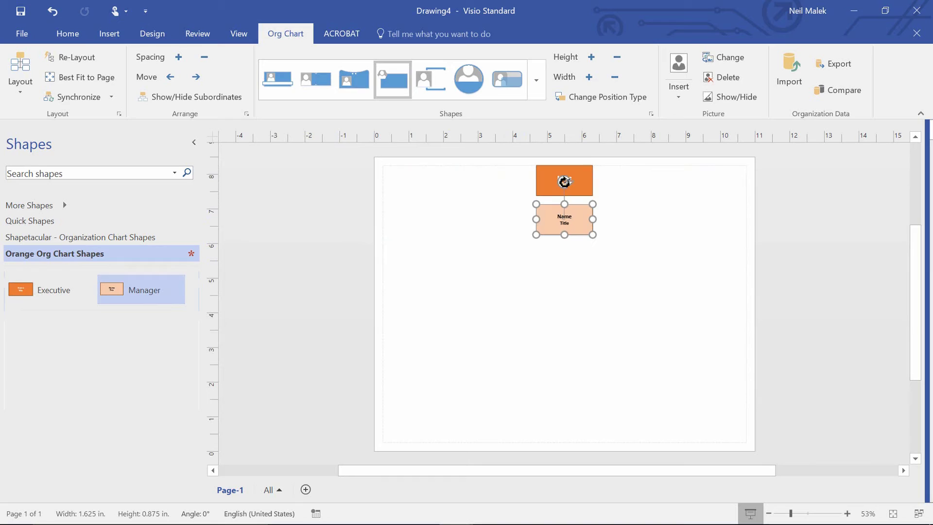
drag(179, 285, 563, 183)
drag(144, 295, 565, 187)
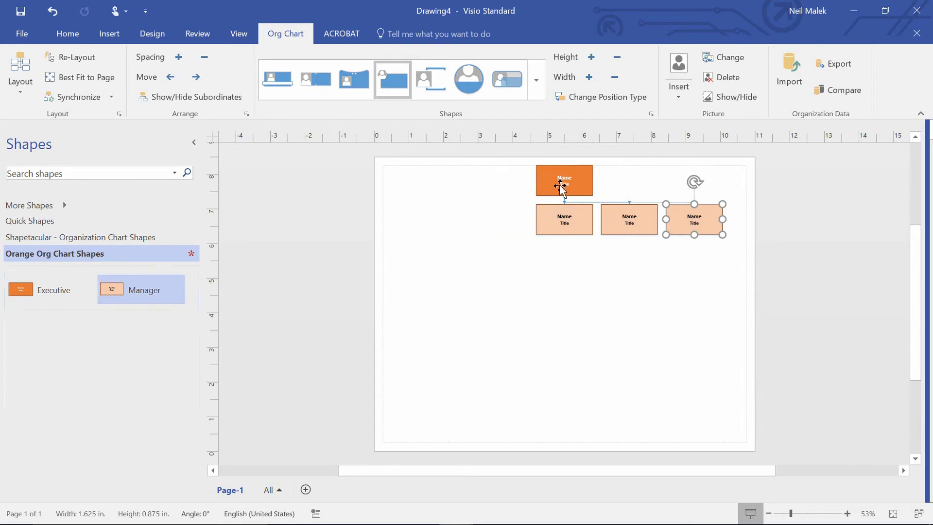
click(515, 259)
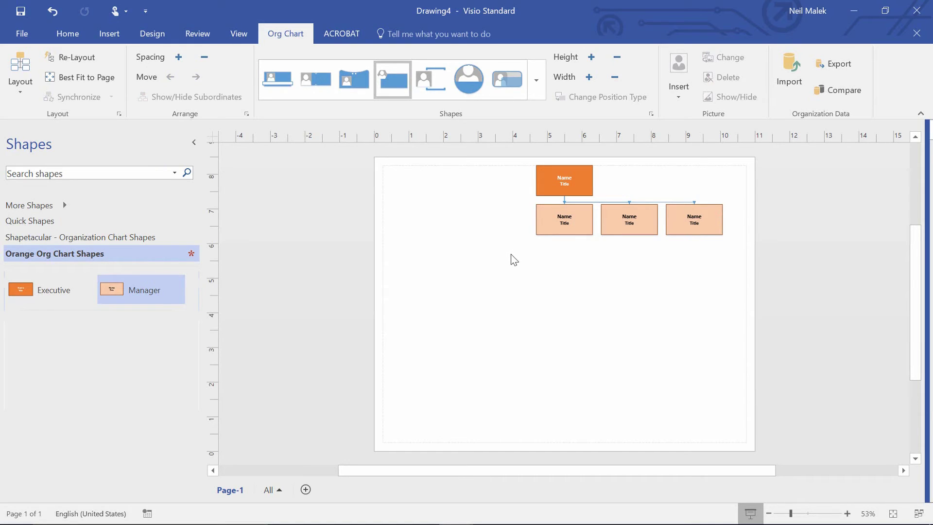
Show the Document Stencil from the More Shapes menu, then close the menu.
click(51, 206)
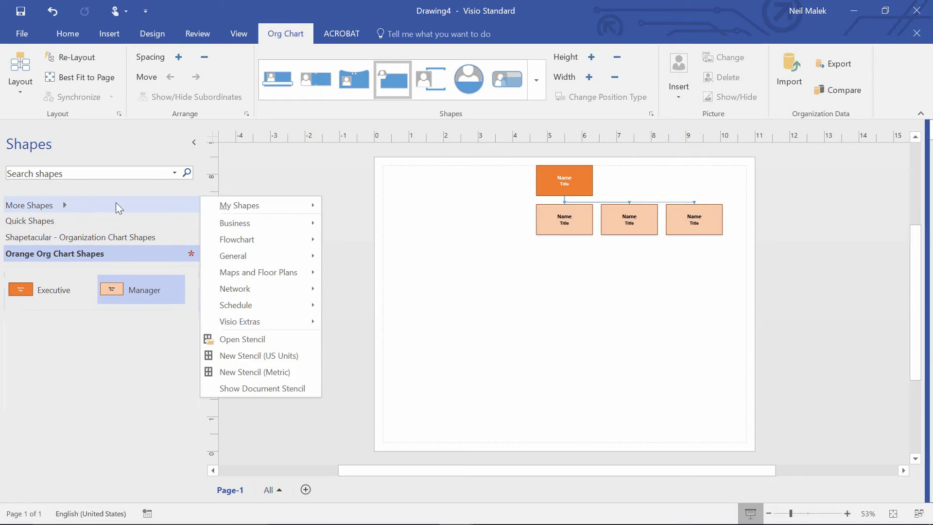
click(275, 392)
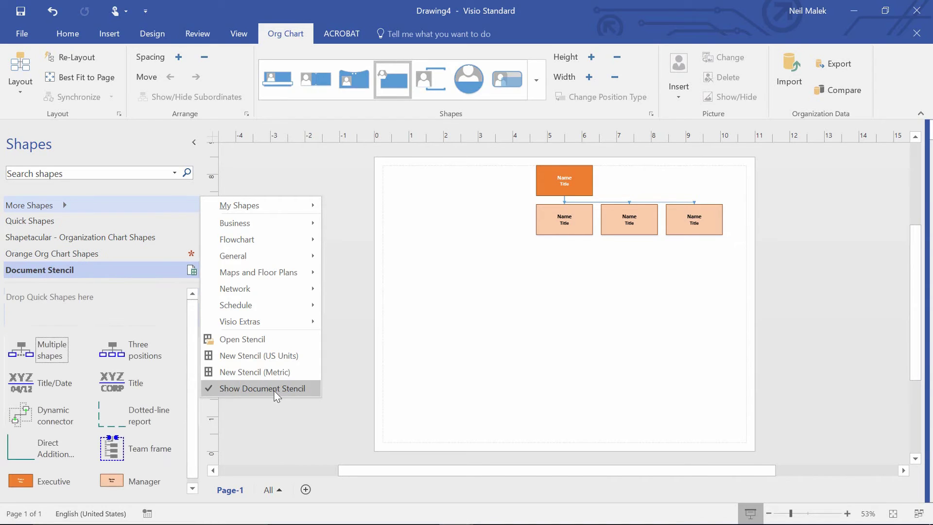
click(194, 435)
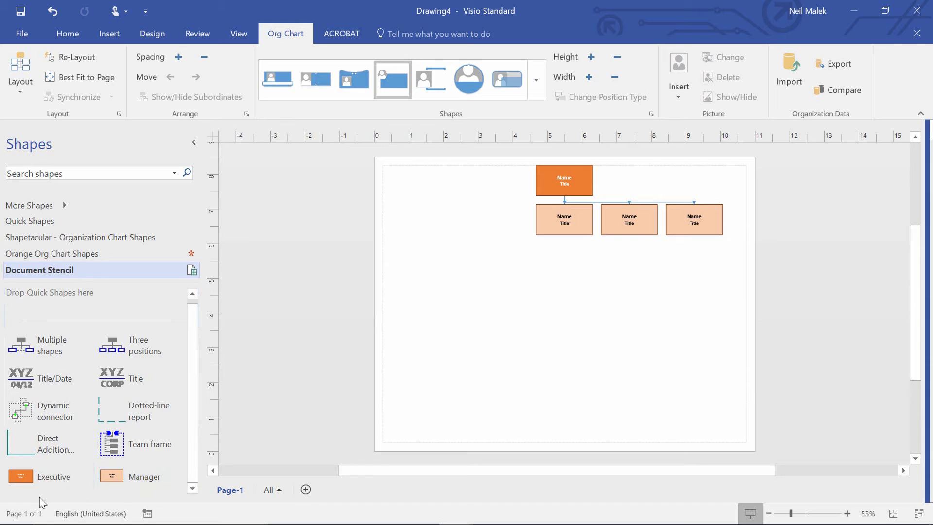
Open the Executive master for editing and draw a wide rectangle across its bottom edge.
double_click(19, 478)
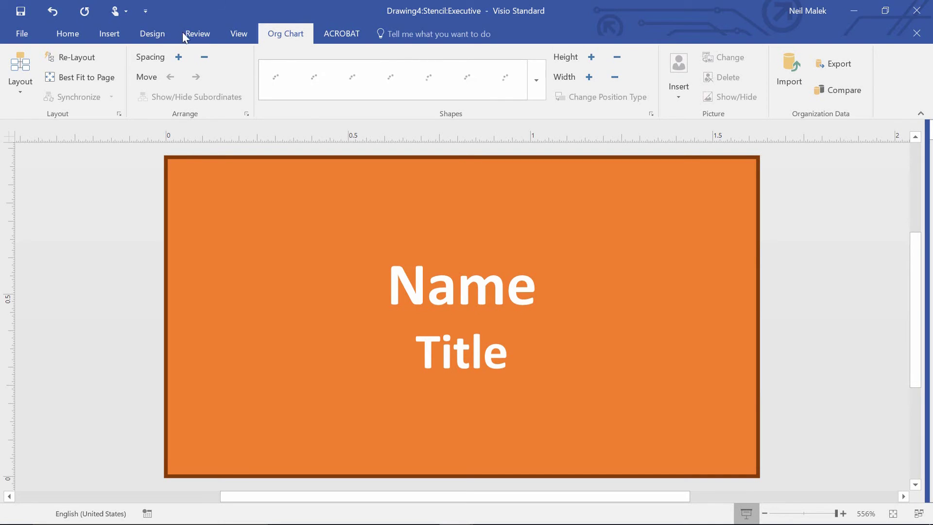
click(69, 36)
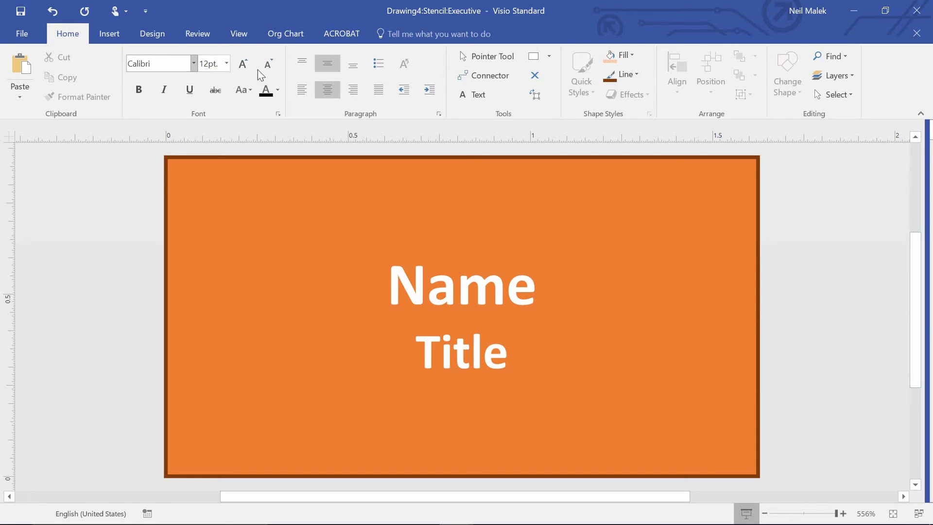
click(550, 57)
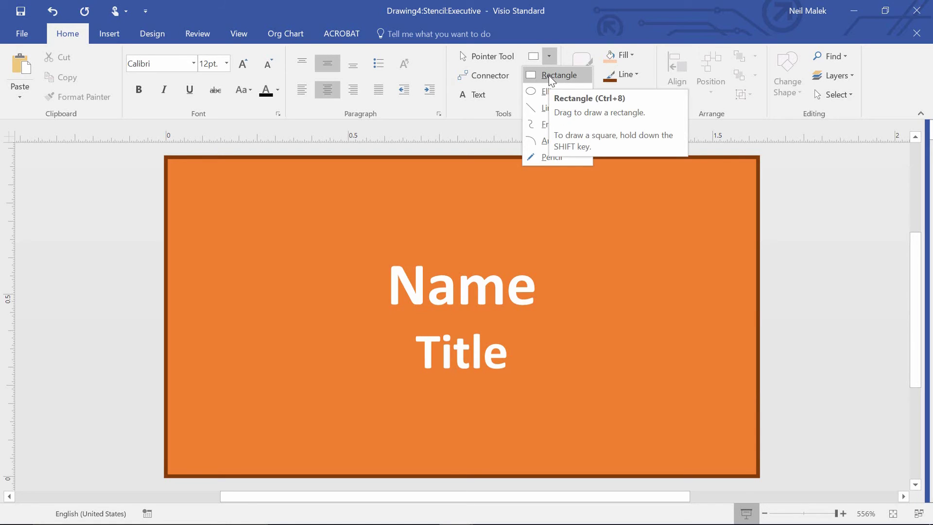
click(549, 75)
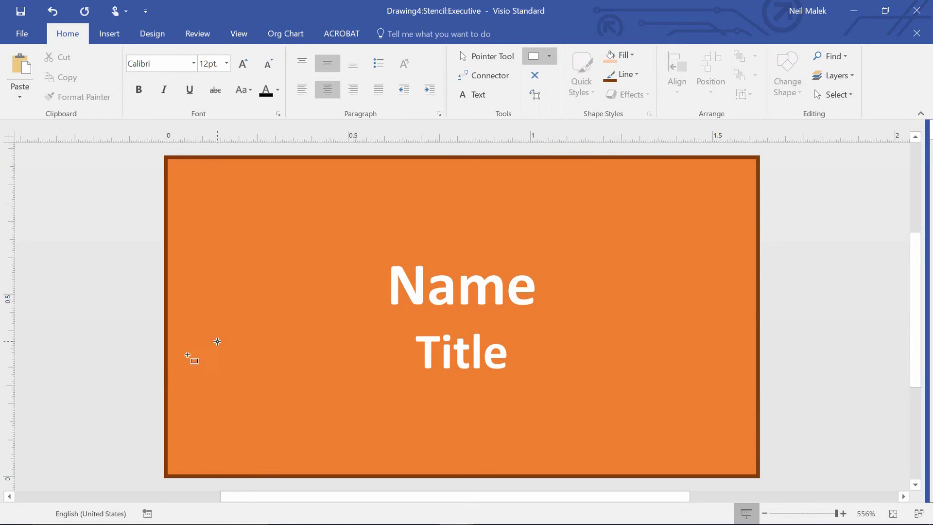
drag(134, 396, 790, 461)
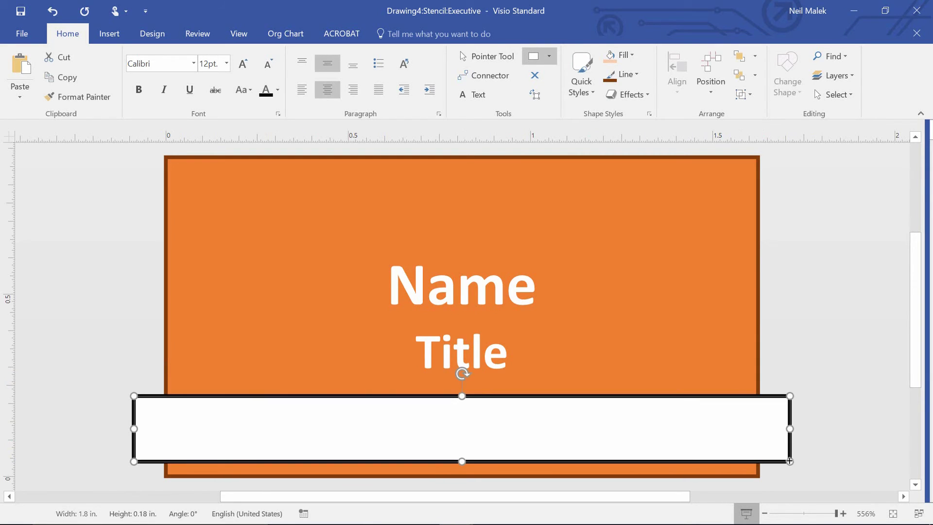
Give the new bar a light peach fill and a dark orange outline.
click(488, 57)
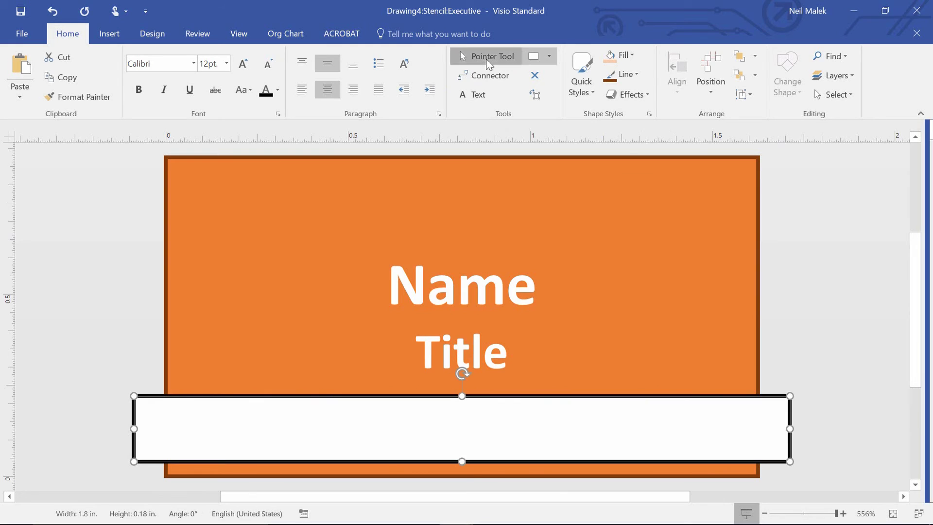
key(Tab)
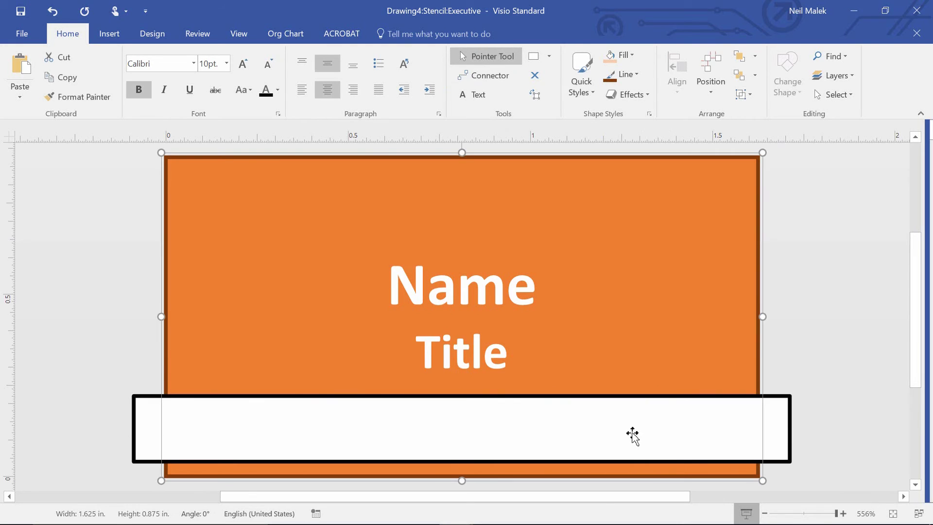
click(779, 433)
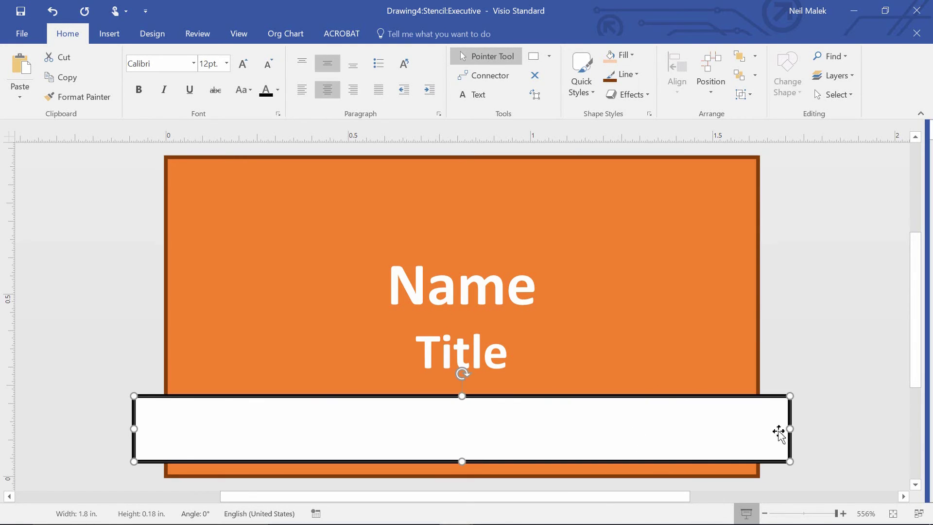
click(611, 65)
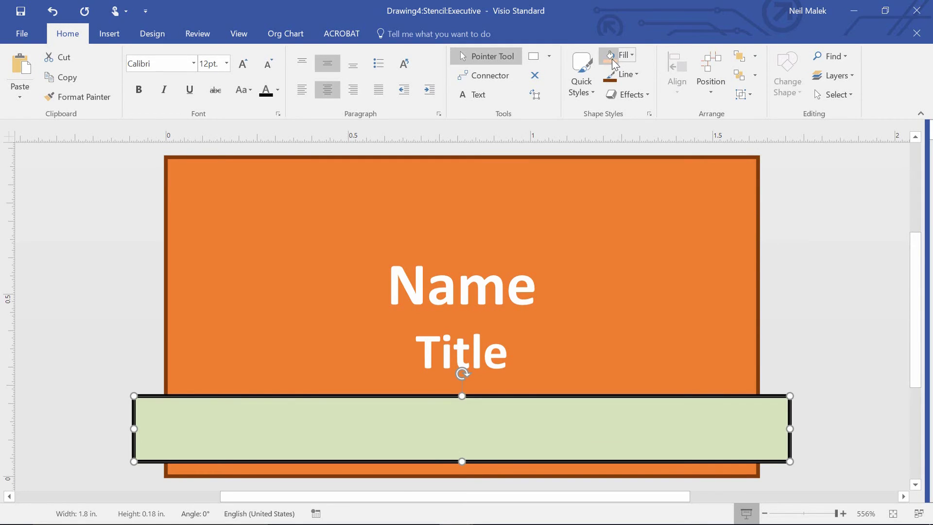
click(631, 55)
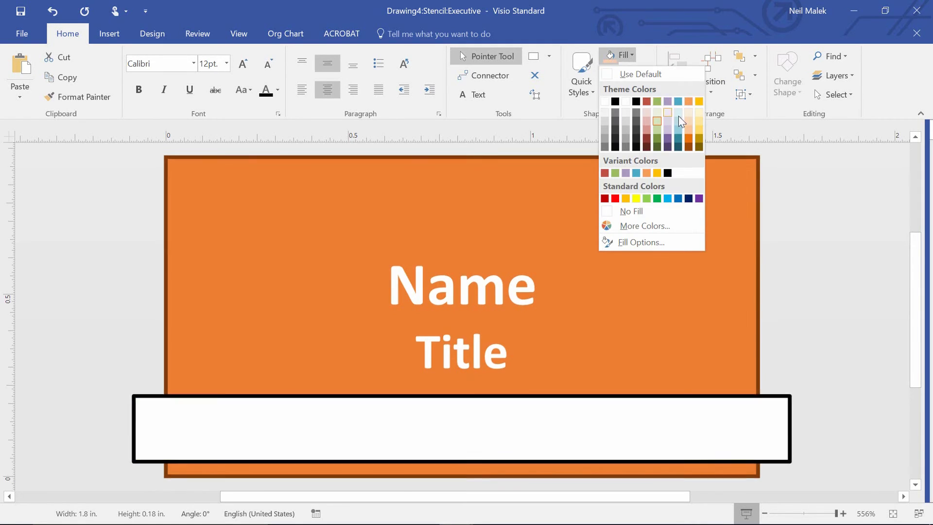
click(689, 121)
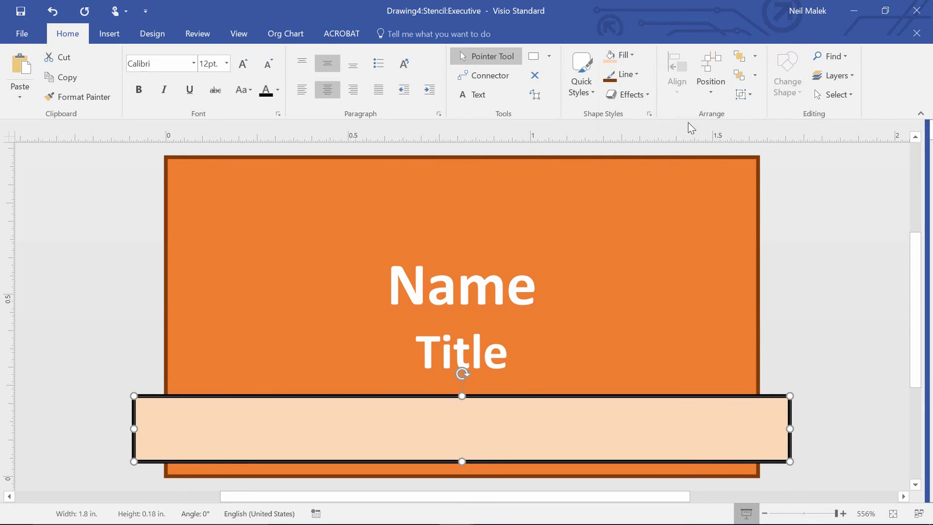
click(637, 75)
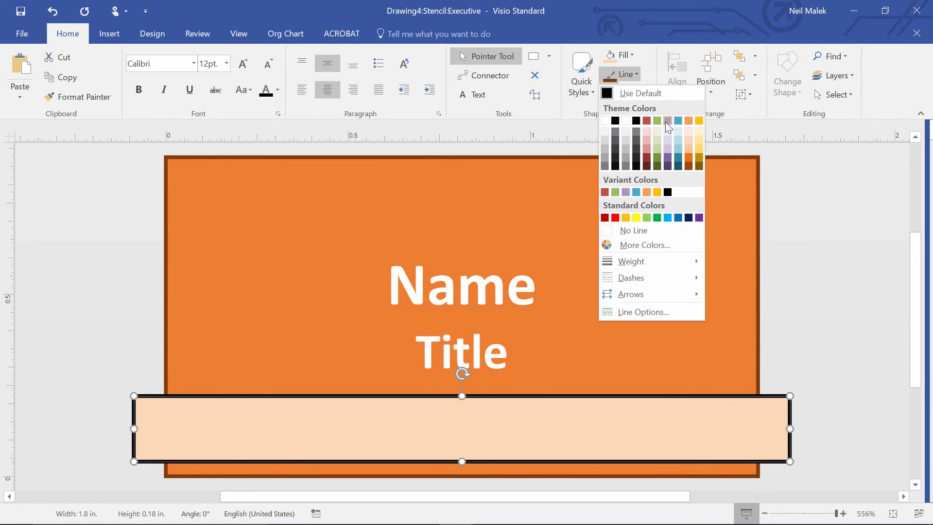
click(689, 166)
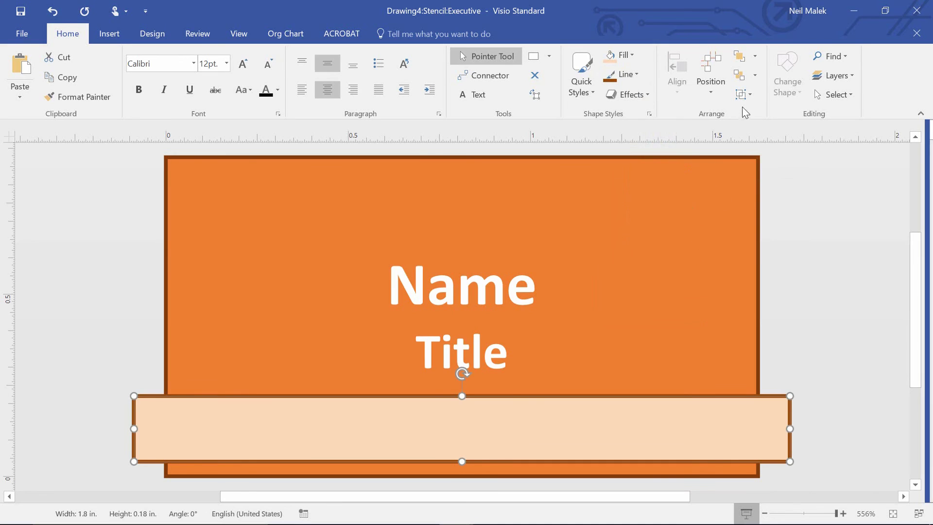
Send the peach bar to the back, behind the orange Executive box.
click(755, 56)
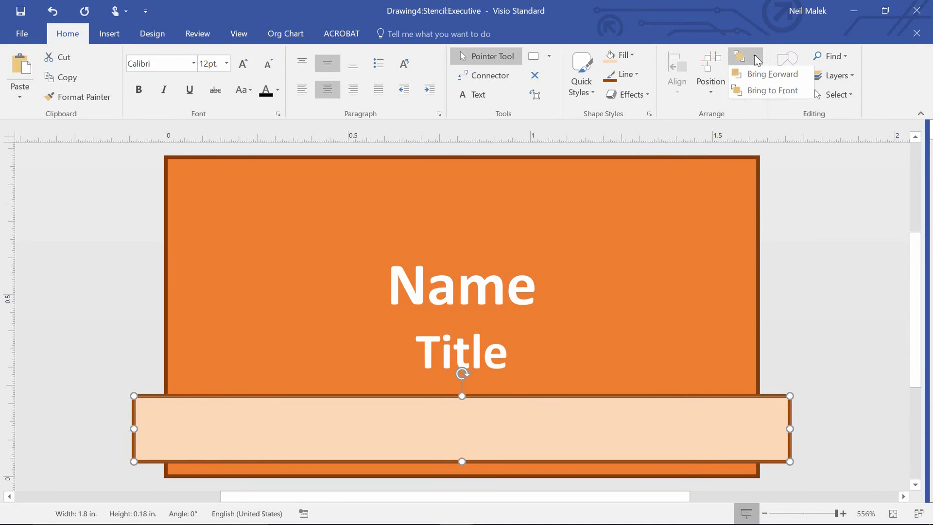
click(757, 74)
click(756, 75)
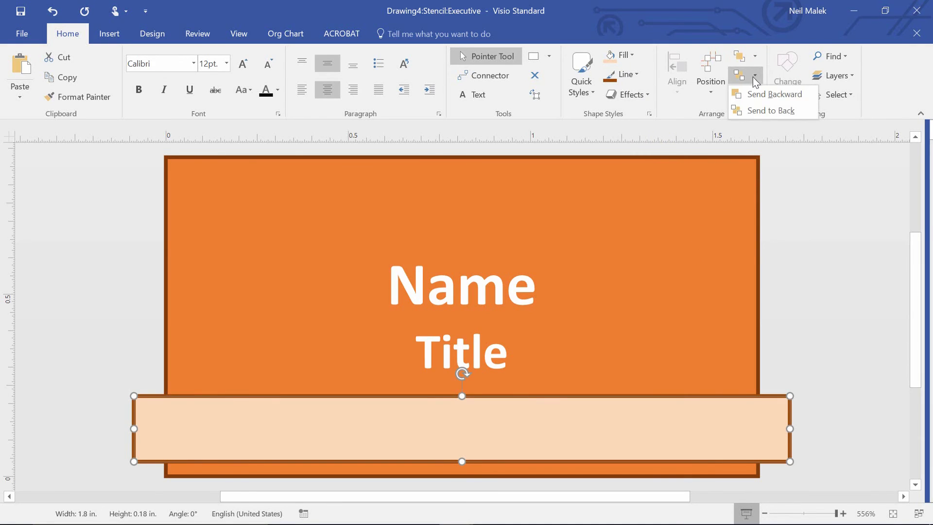
click(760, 107)
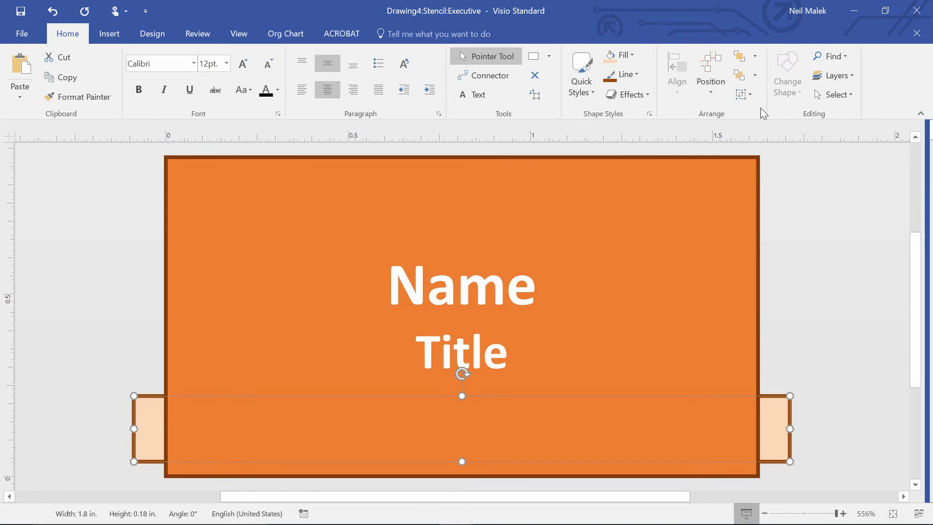
click(793, 268)
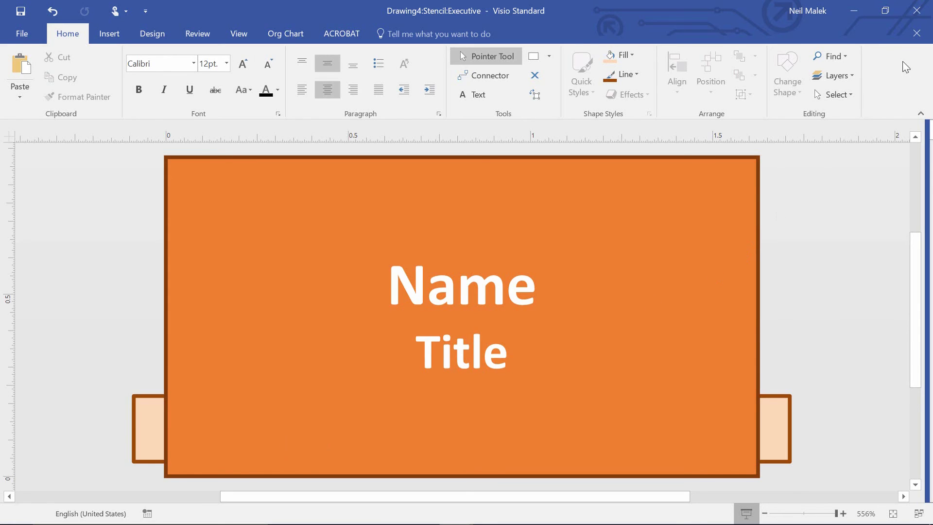
Close the master editor and update 'Executive' and all its instances.
click(917, 34)
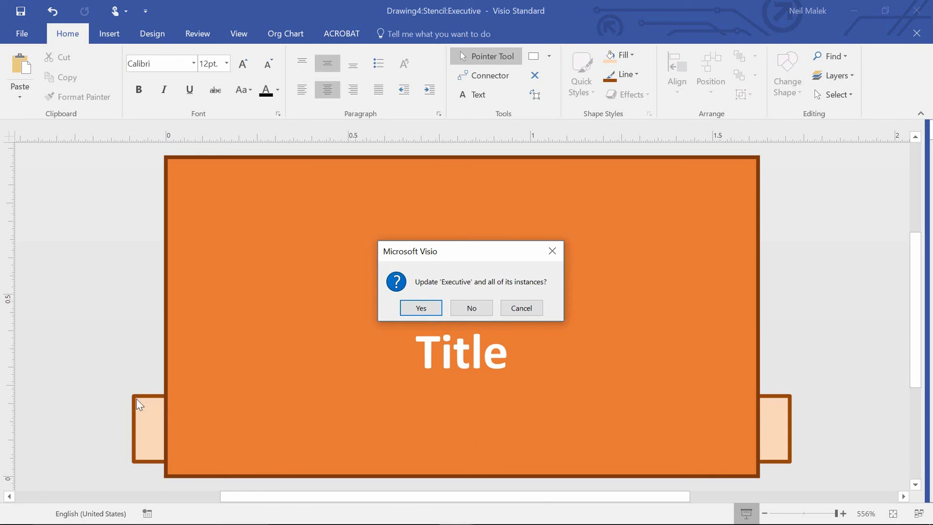
click(428, 309)
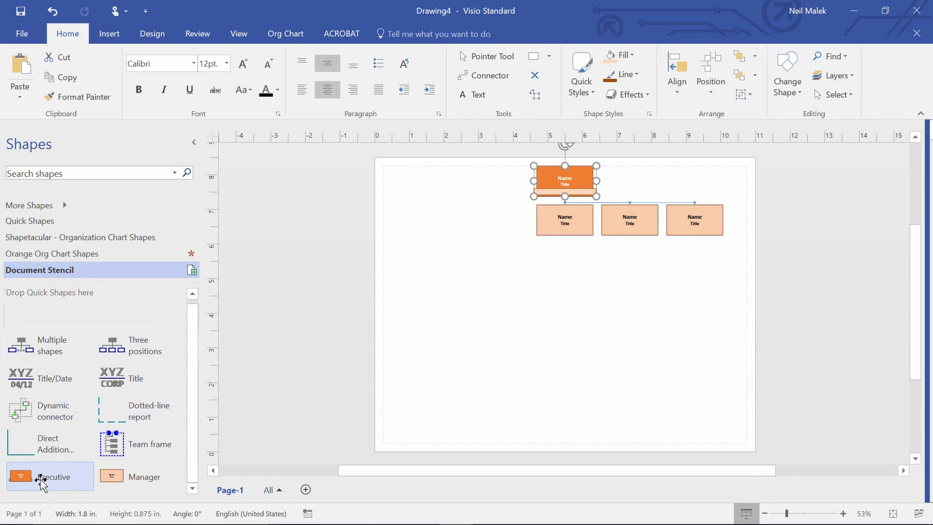
click(41, 480)
click(379, 264)
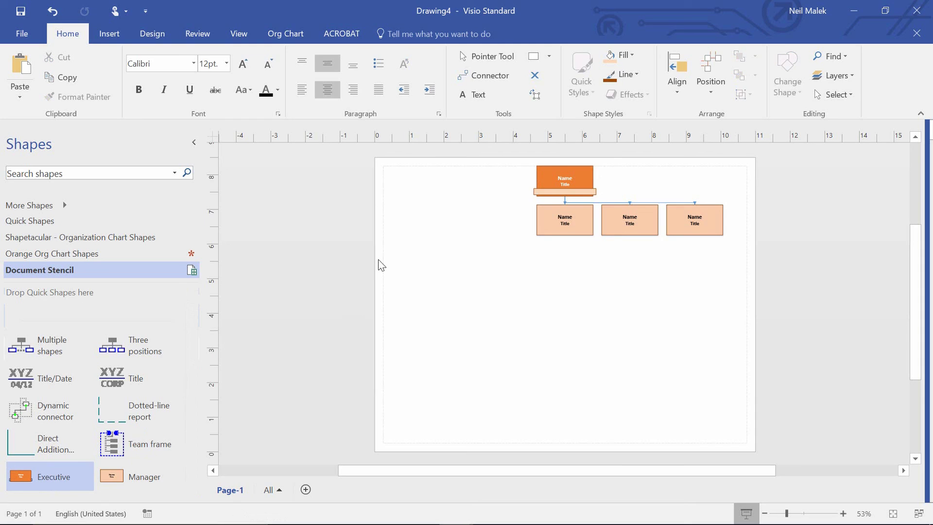